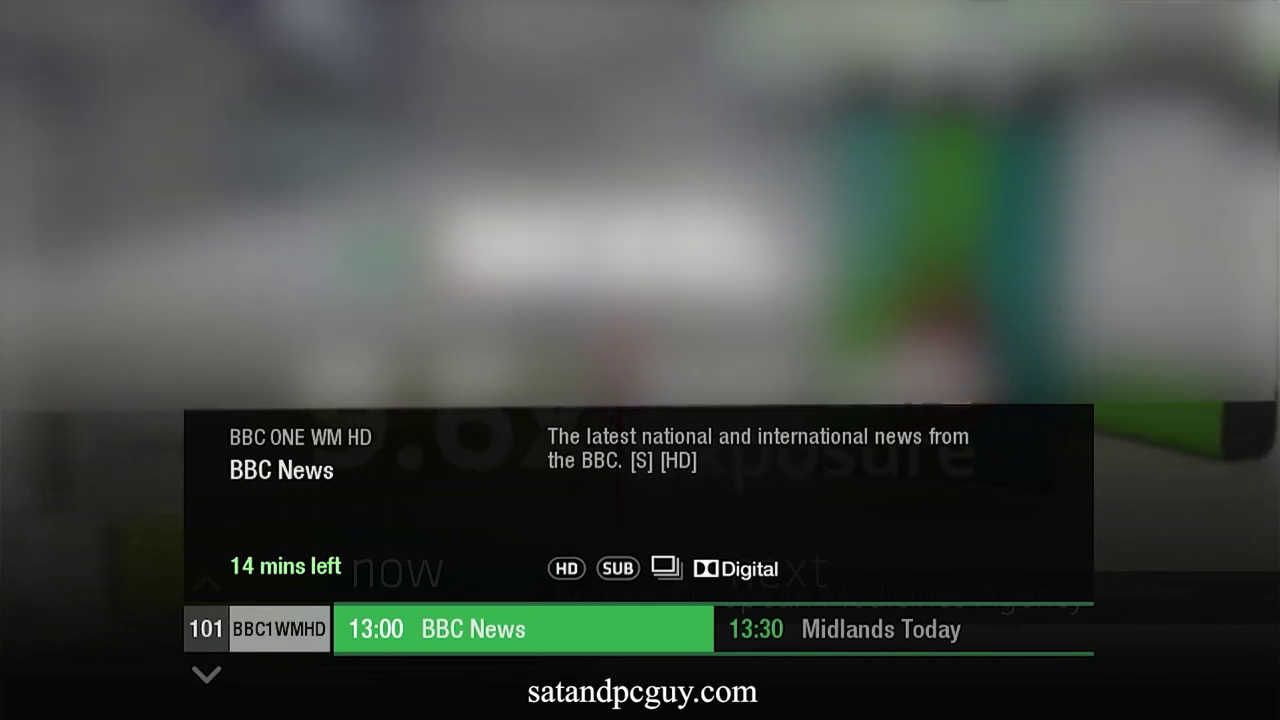
- Step through channels 102, 103, 104 and 127 4seven, then bring up the Freesat home menu
key("Down")
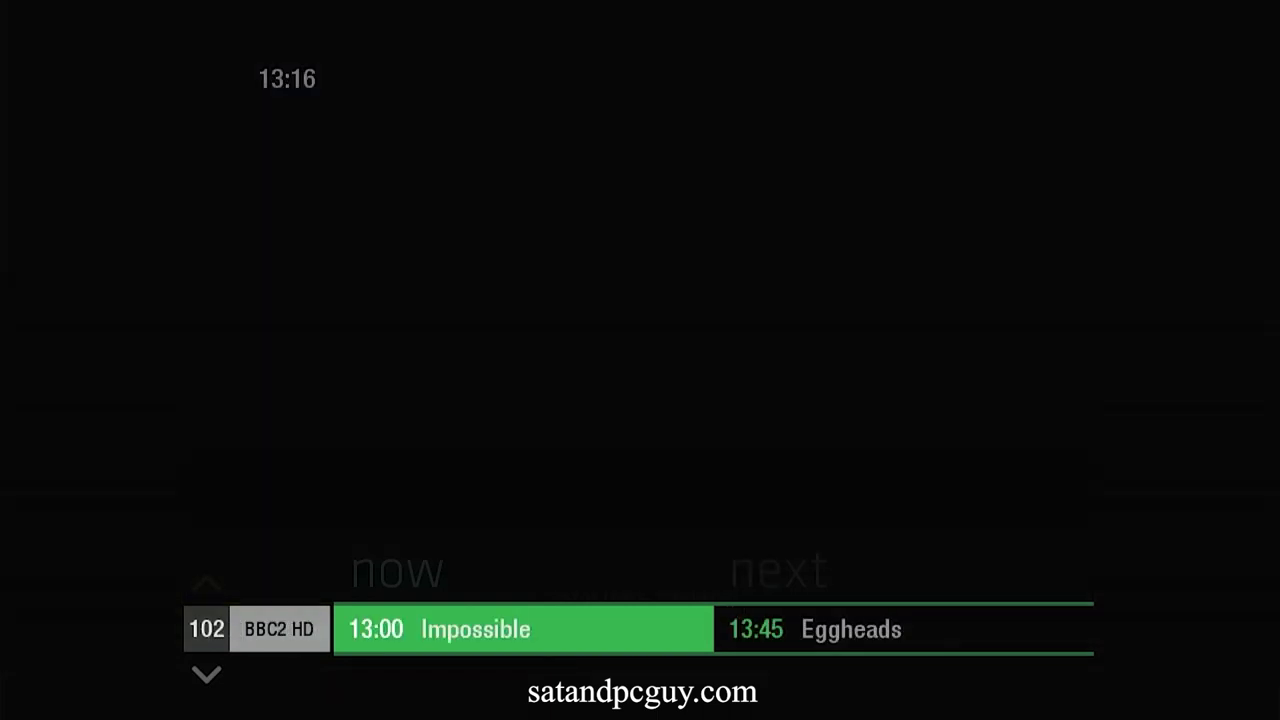
key("Down")
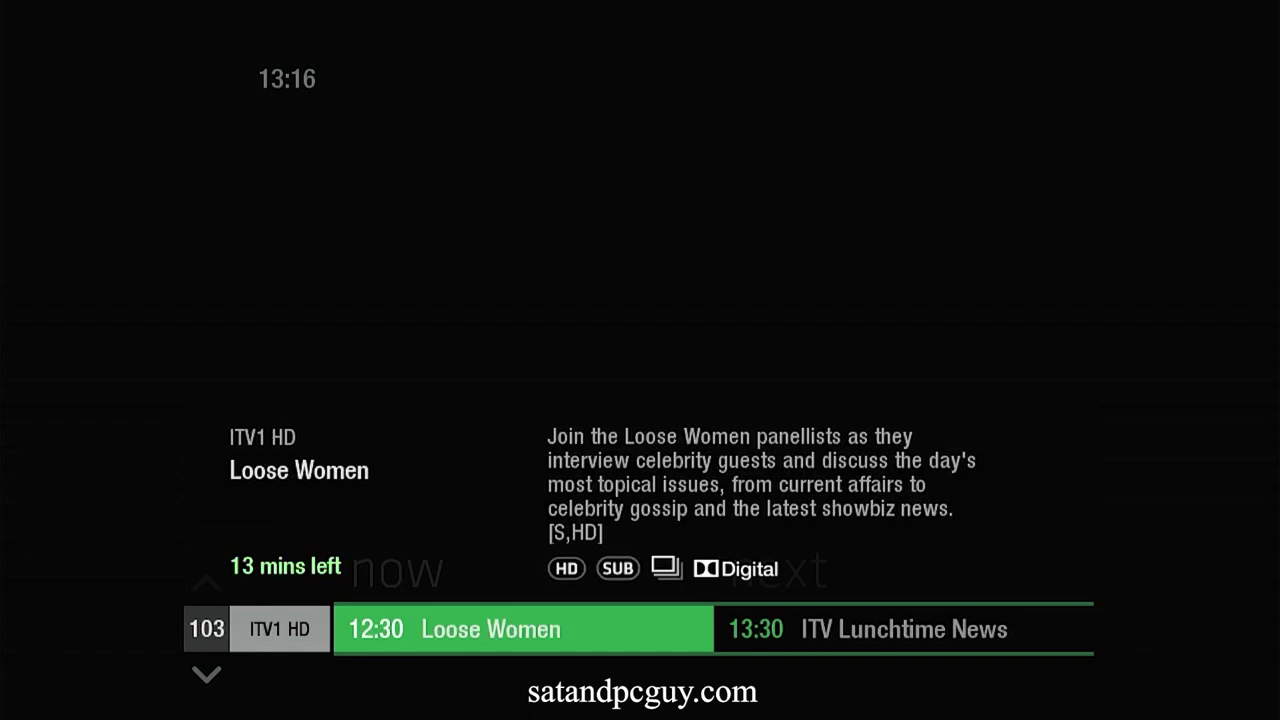
key("Down")
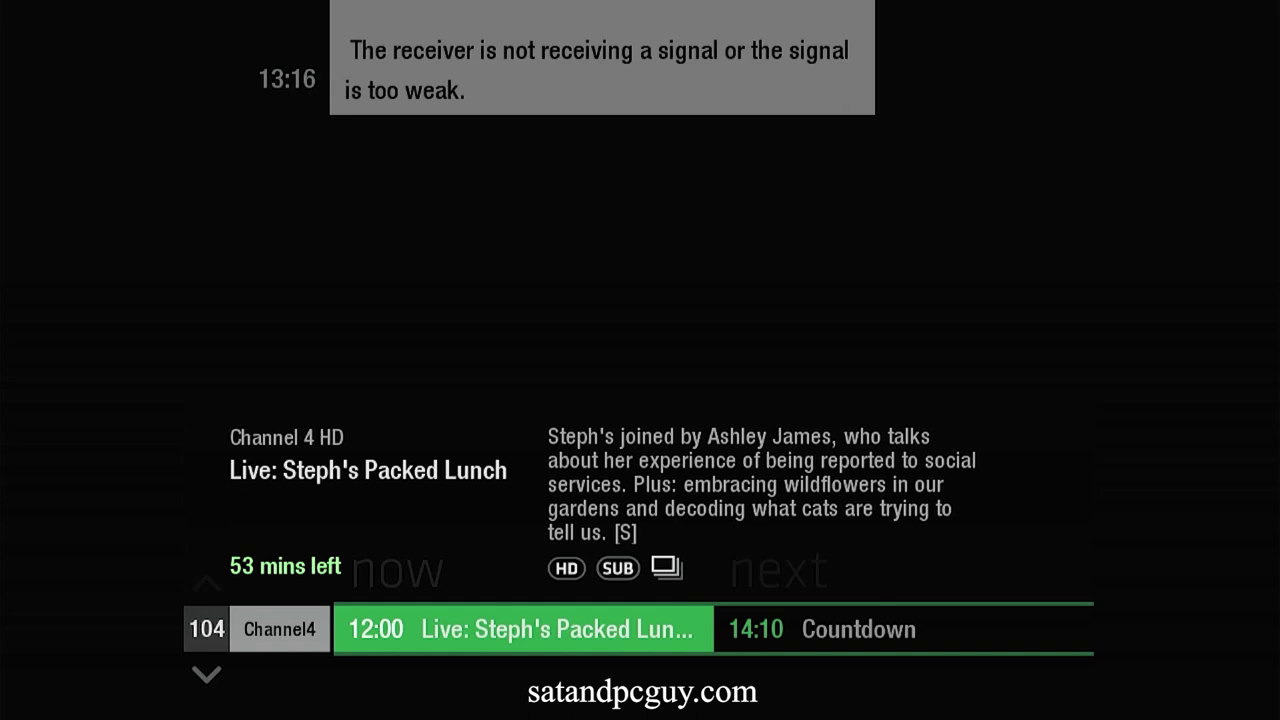
key("Down")
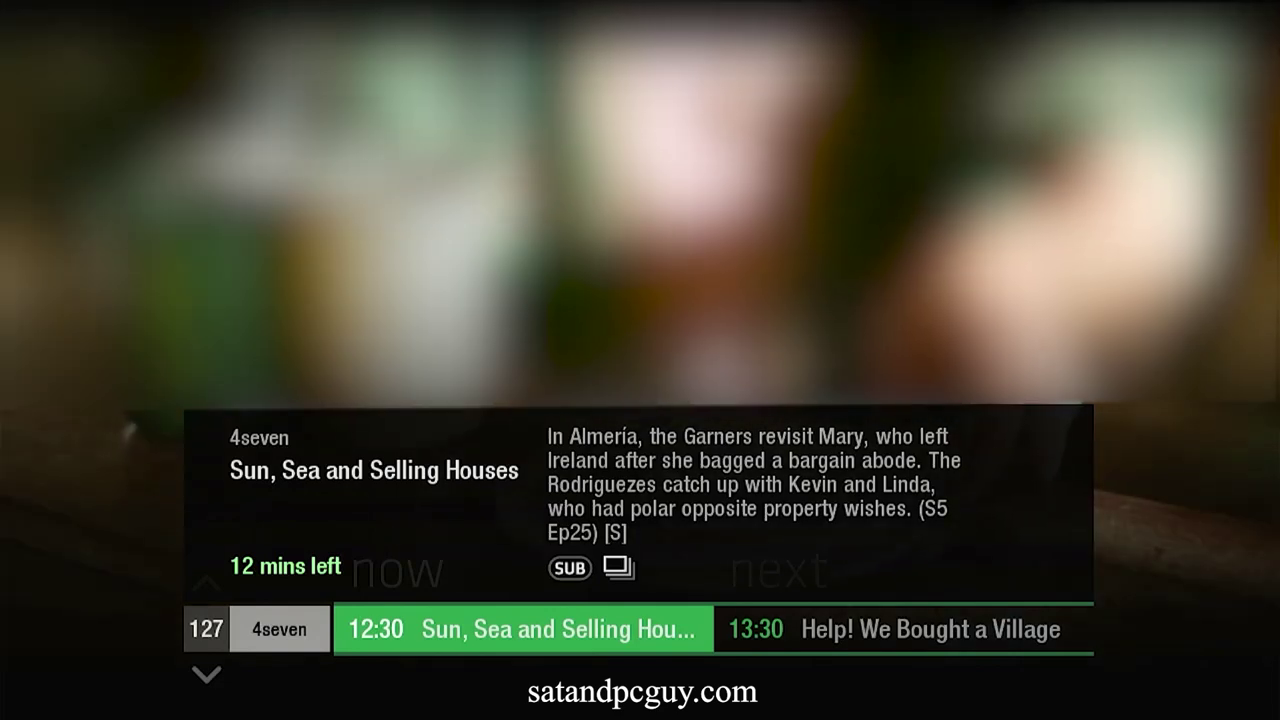
key("Home")
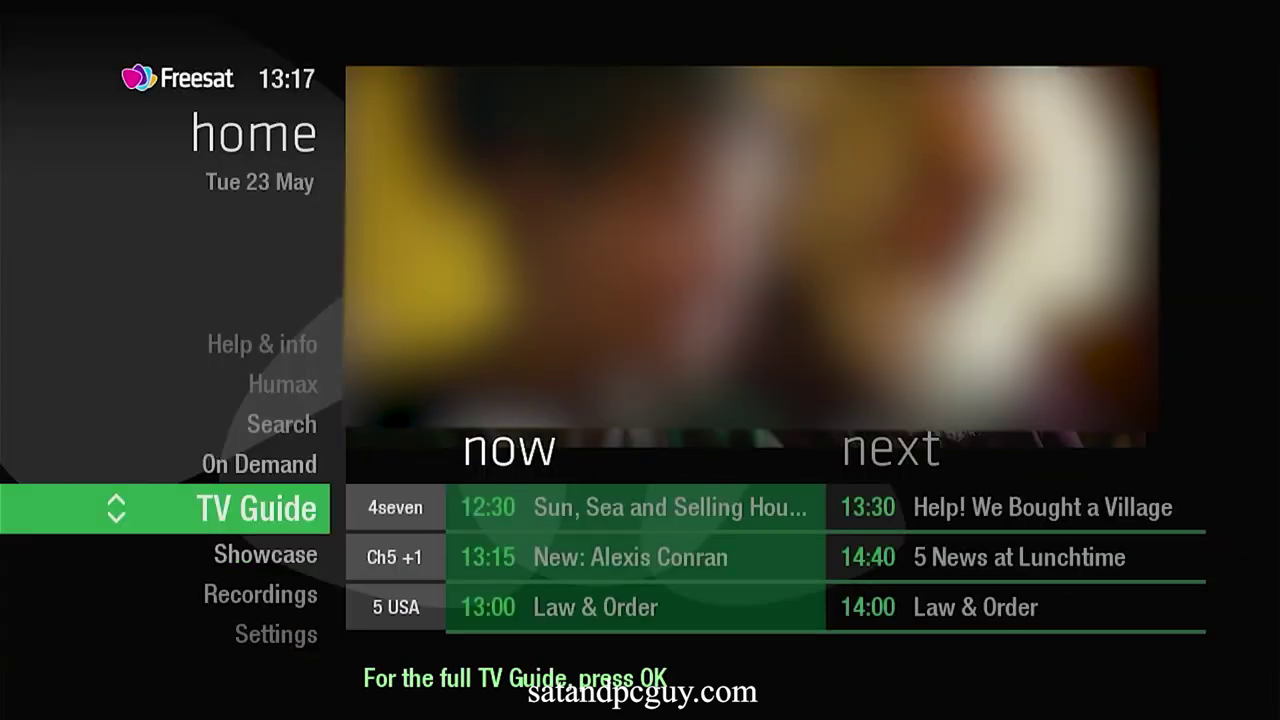
- Navigate Settings > Freesat channels to the Channel search page showing antenna signal detected
key("Down")
key("Down")
key("Down")
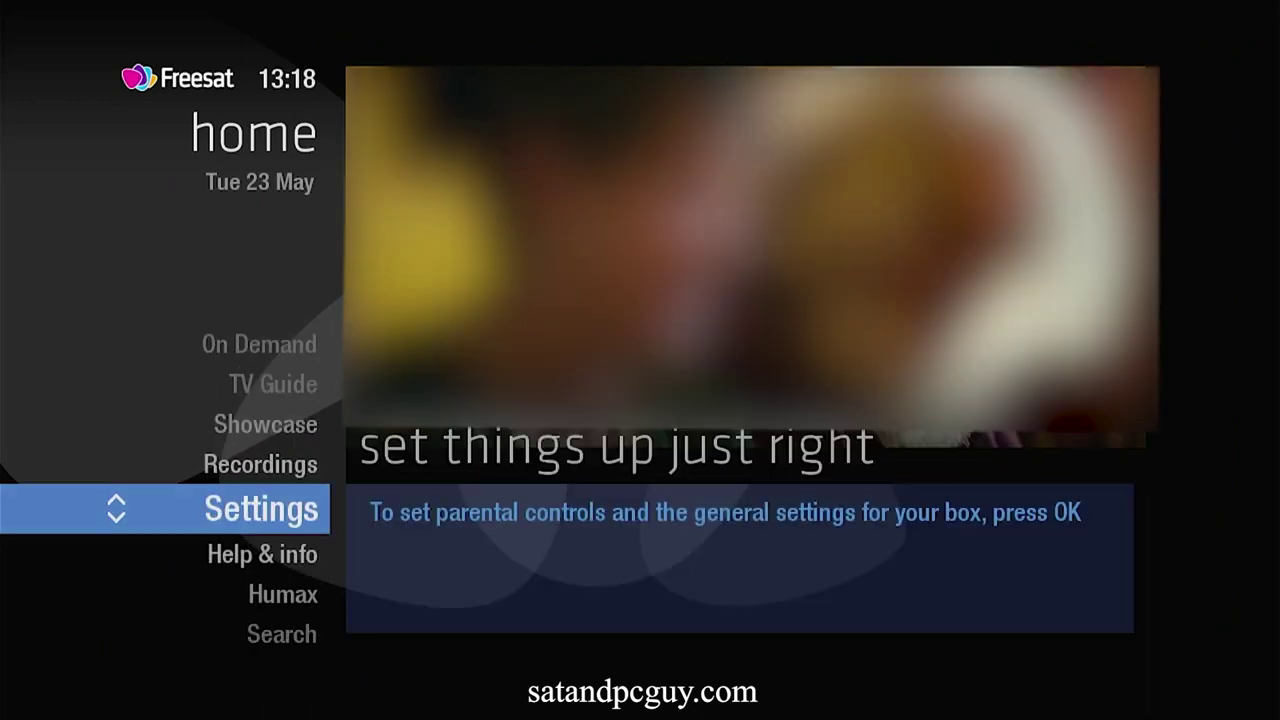
key("Return")
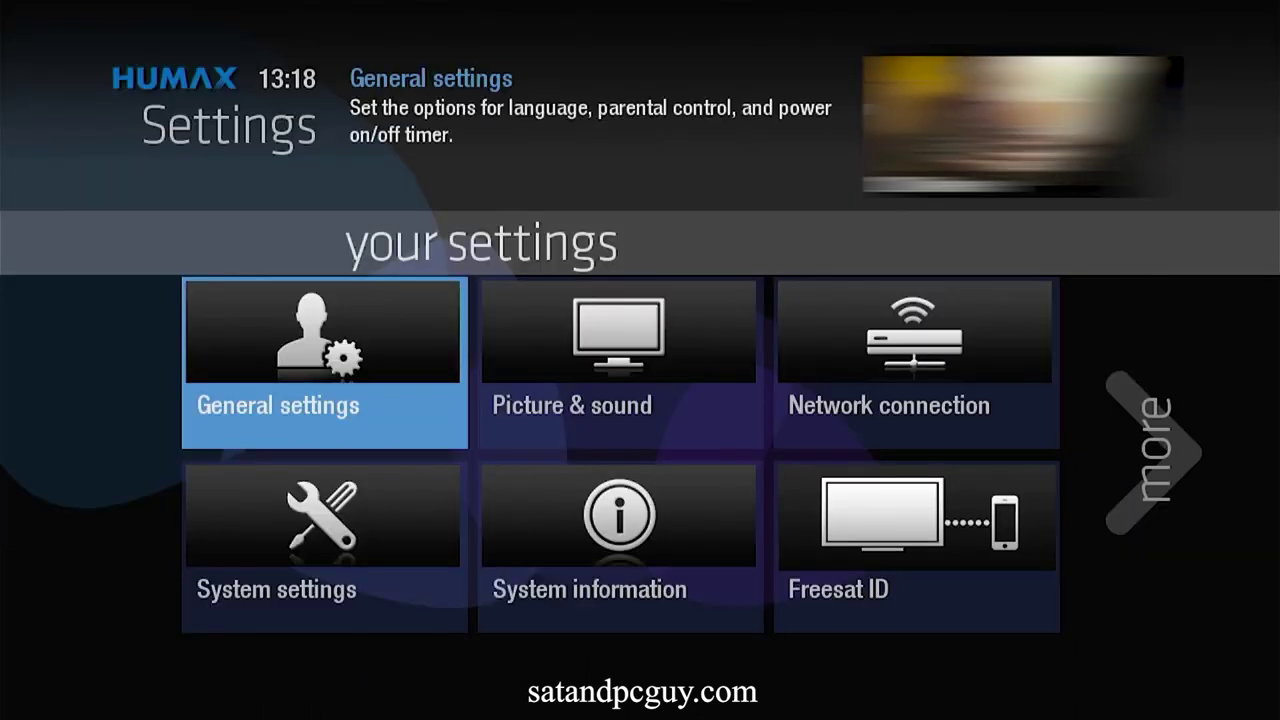
key("Down")
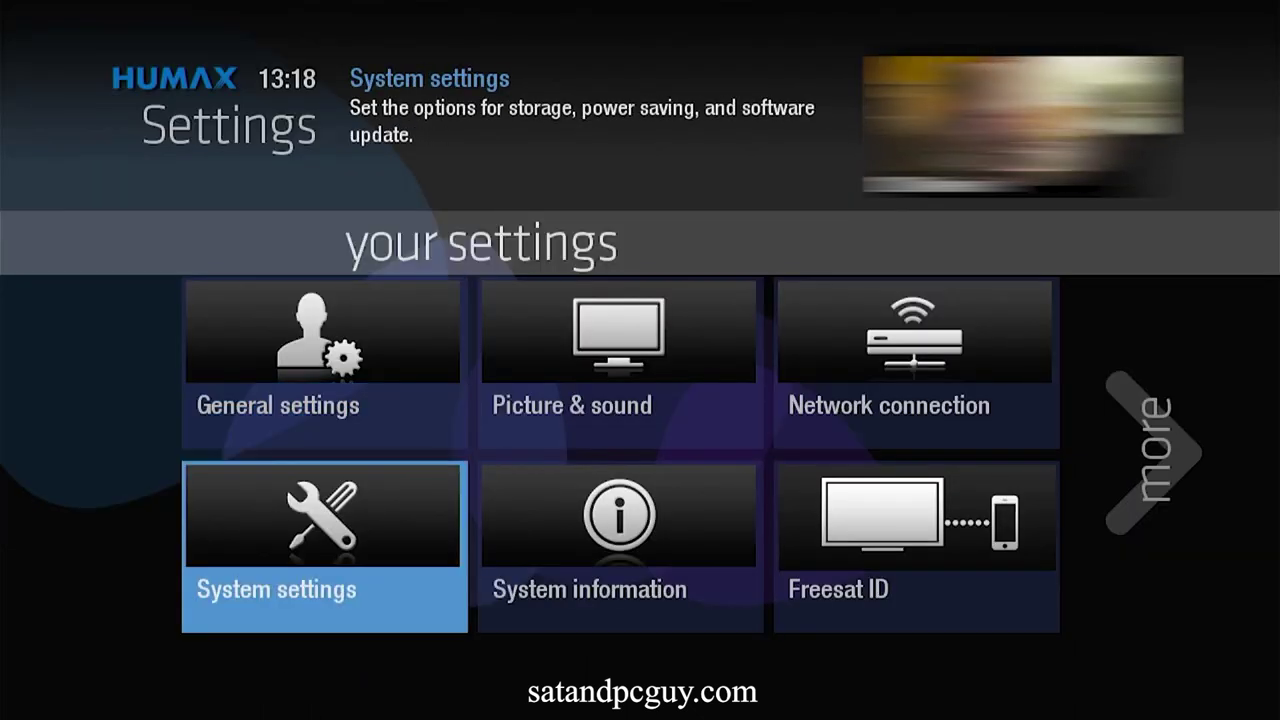
key("Right")
key("Right")
key("Right")
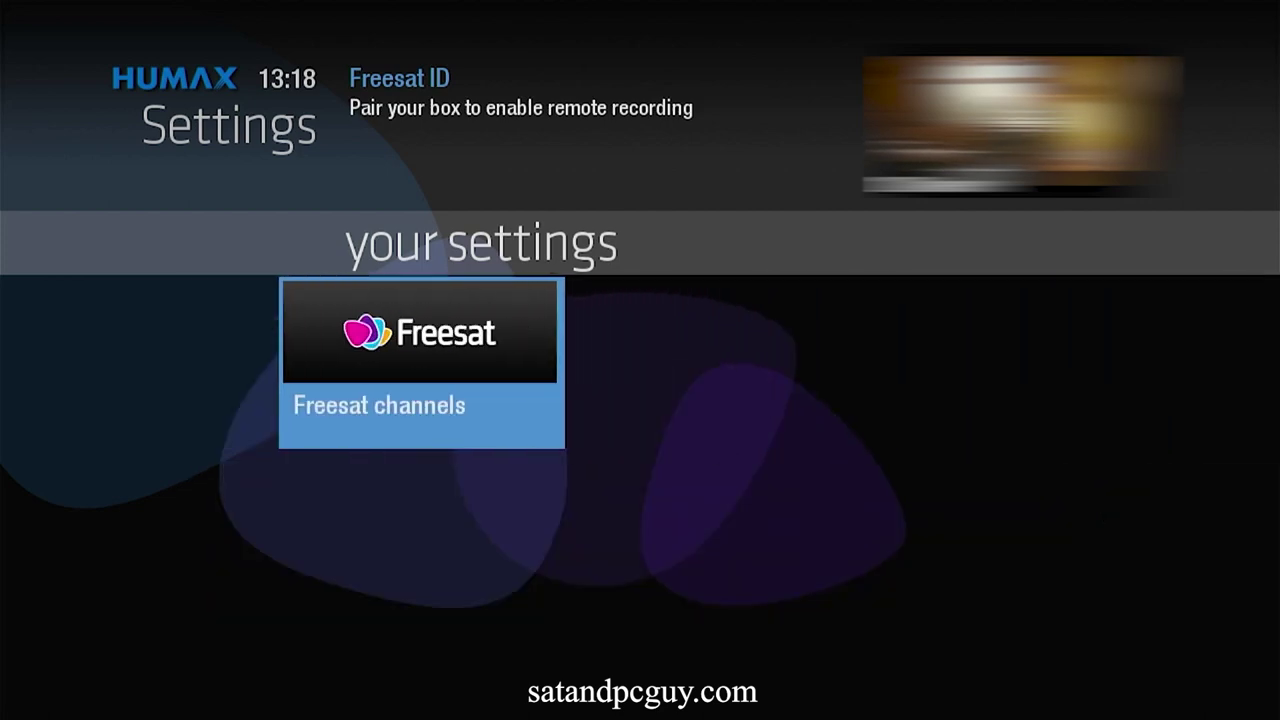
key("Return")
key("Return")
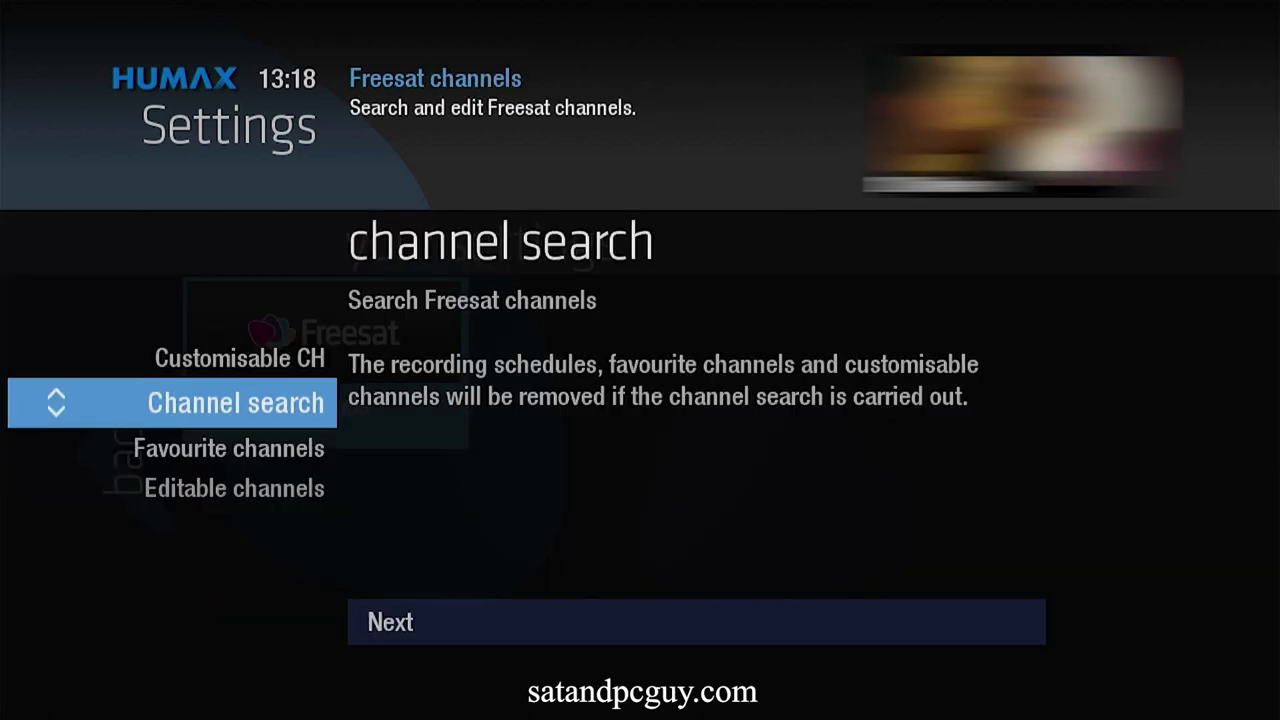
key("Right")
key("Return")
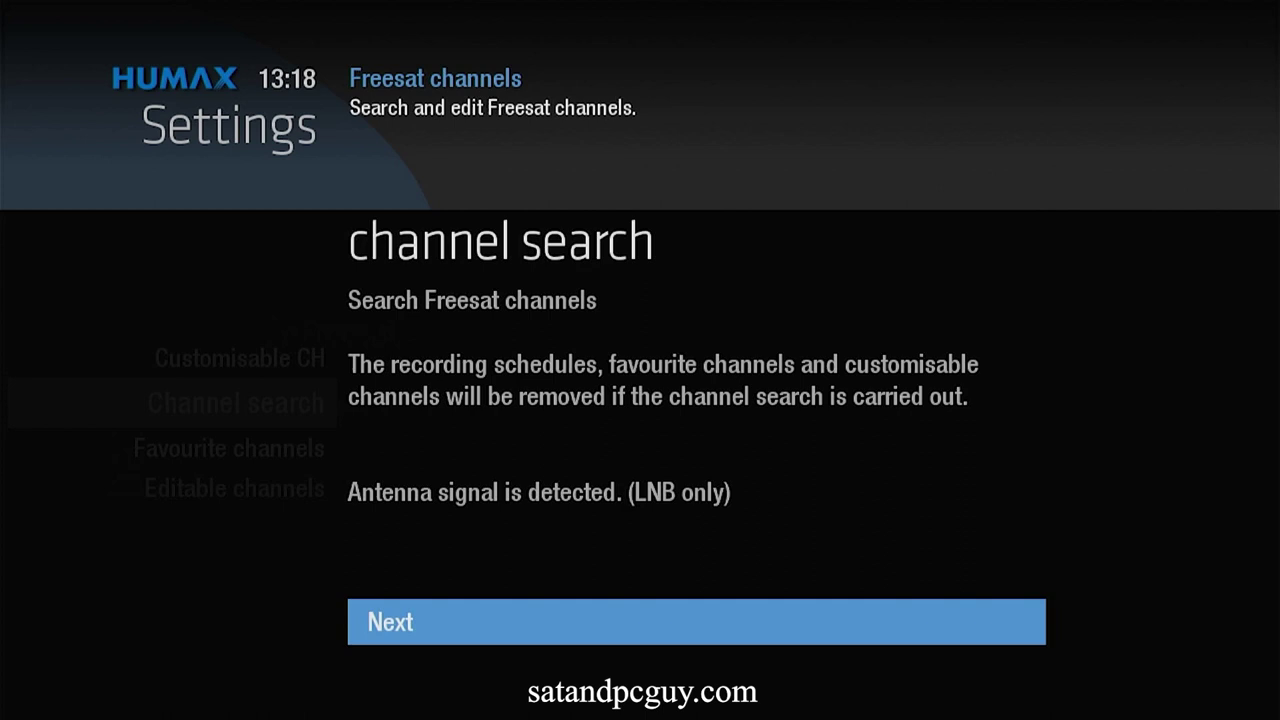
- Continue past the search warning and clear the old postcode with the keyboard's delete key
key("Return")
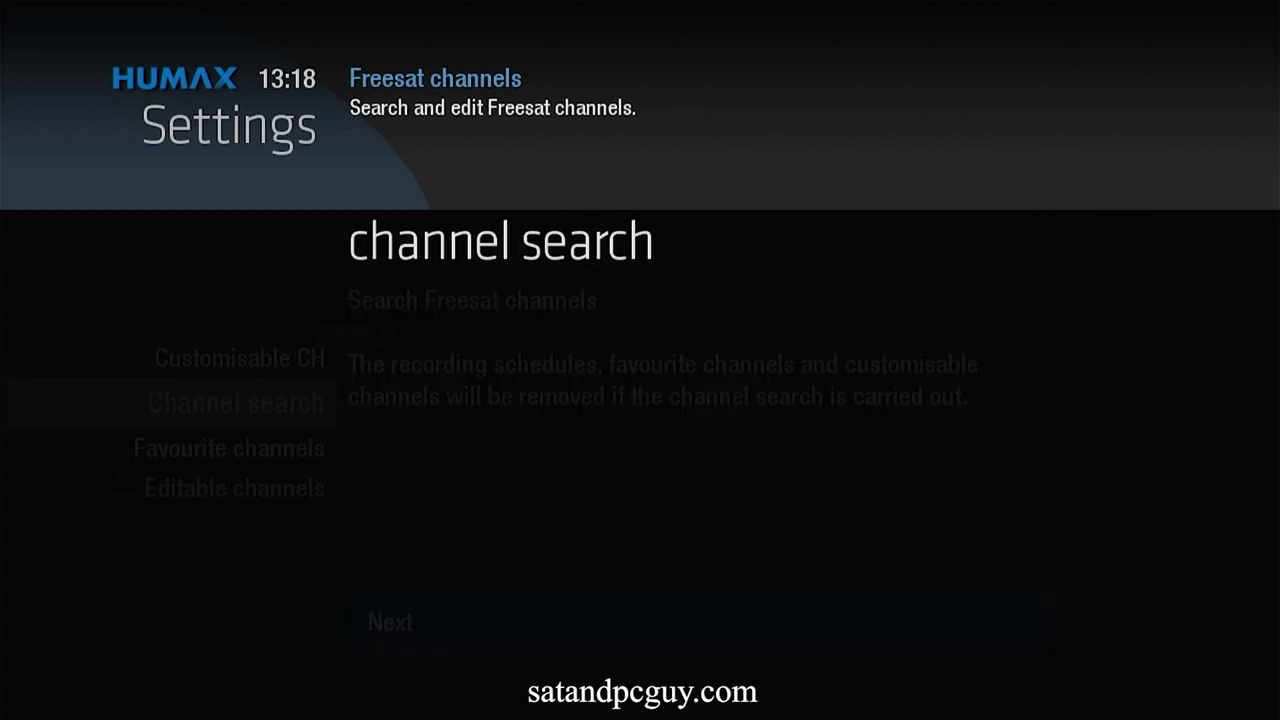
key("Return")
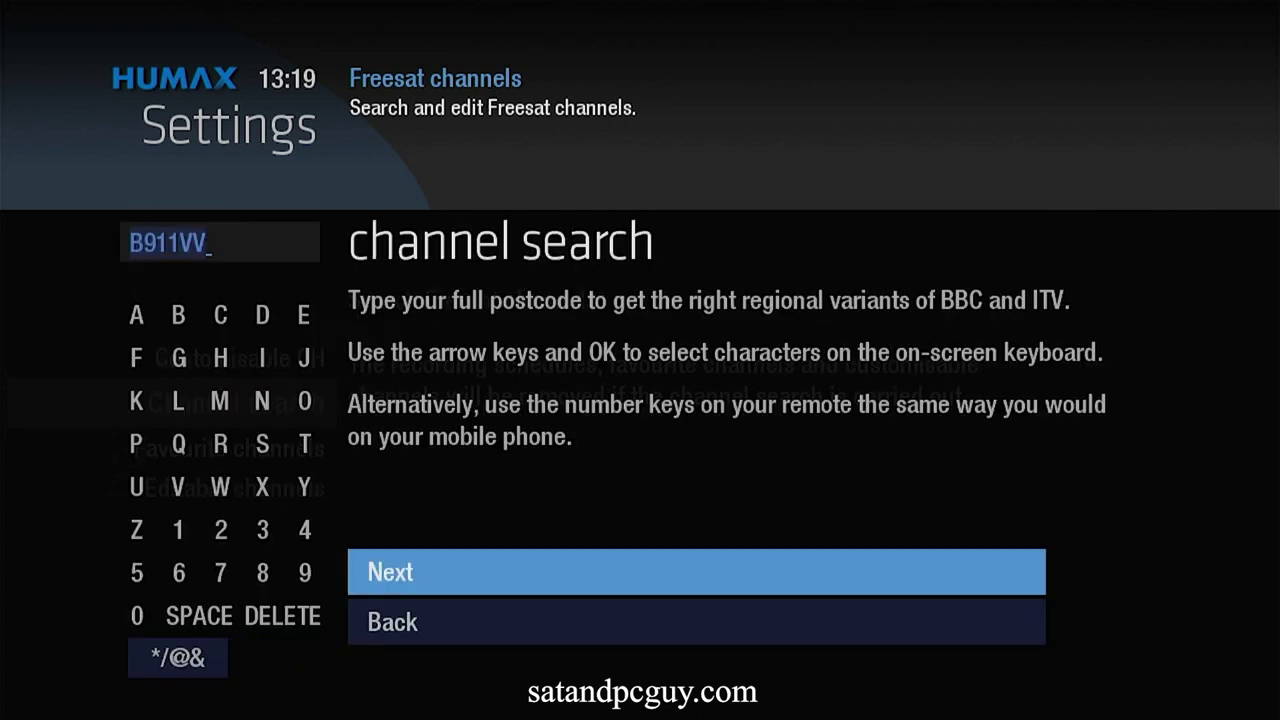
key("Down")
key("Left")
key("Down")
key("Down")
key("Down")
key("Down")
key("Down")
key("Down")
key("Down")
key("Right")
key("Right")
key("Return")
key("Return")
key("Return")
key("Return")
key("Return")
key("Return")
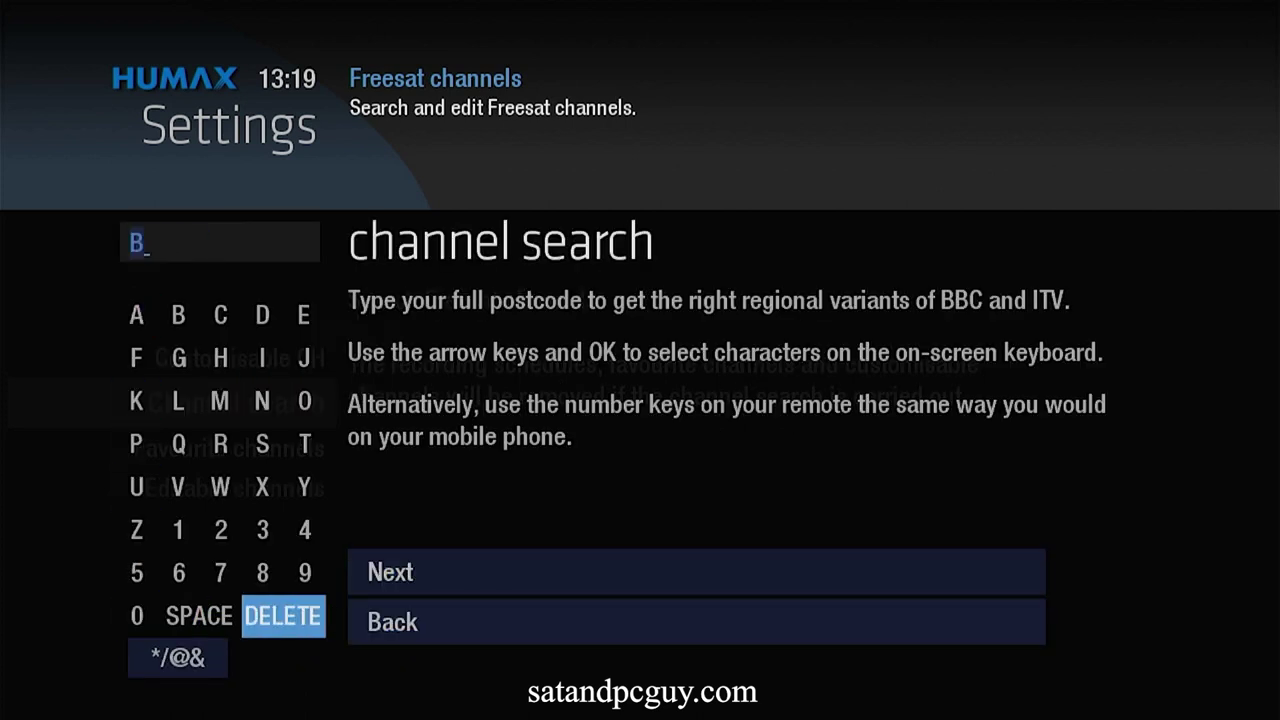
key("Up")
- Enter the first three characters of the new postcode on the on-screen keyboard
key("Up")
key("Up")
key("Left")
key("Return")
key("Down")
key("Left")
key("Return")
key("Up")
key("Up")
key("Up")
key("Up")
key("Up")
key("Left")
key("Return")
- Enter the remaining postcode characters and highlight Next
key("Down")
key("Down")
key("Down")
key("Down")
key("Down")
key("Right")
key("Return")
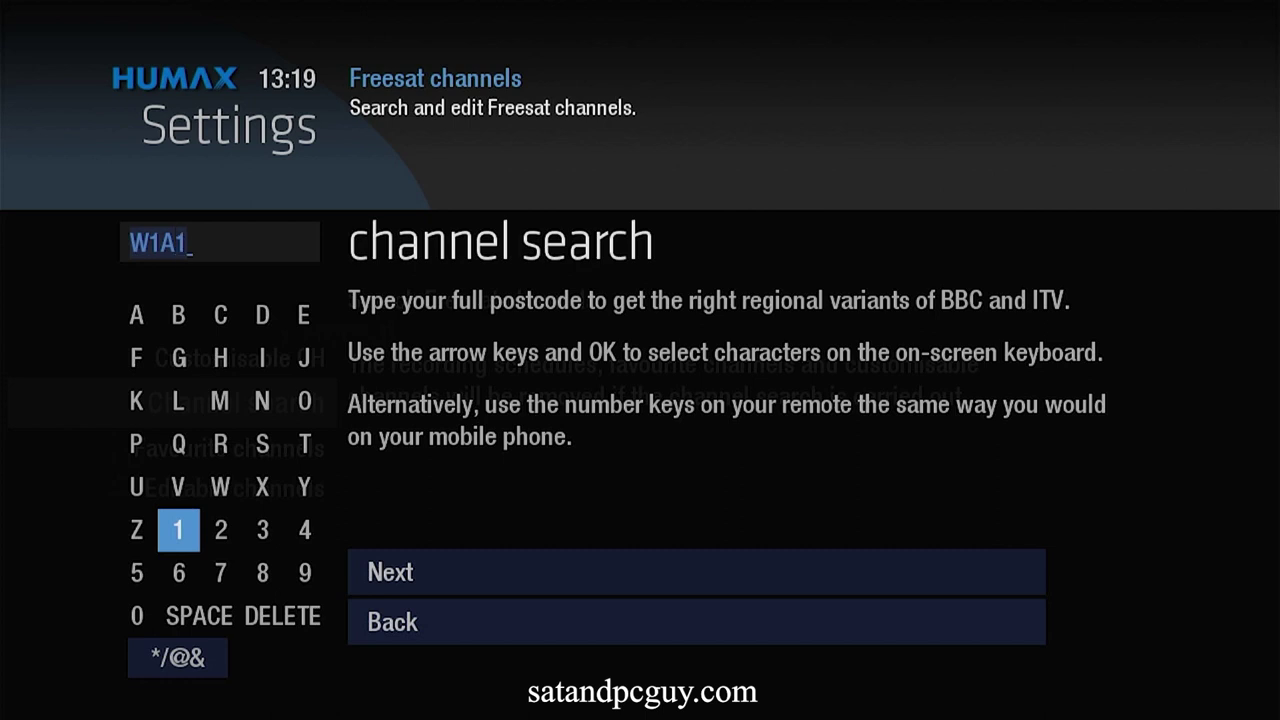
key("Up")
key("Up")
key("Up")
key("Up")
key("Up")
key("Left")
key("Return")
key("Return")
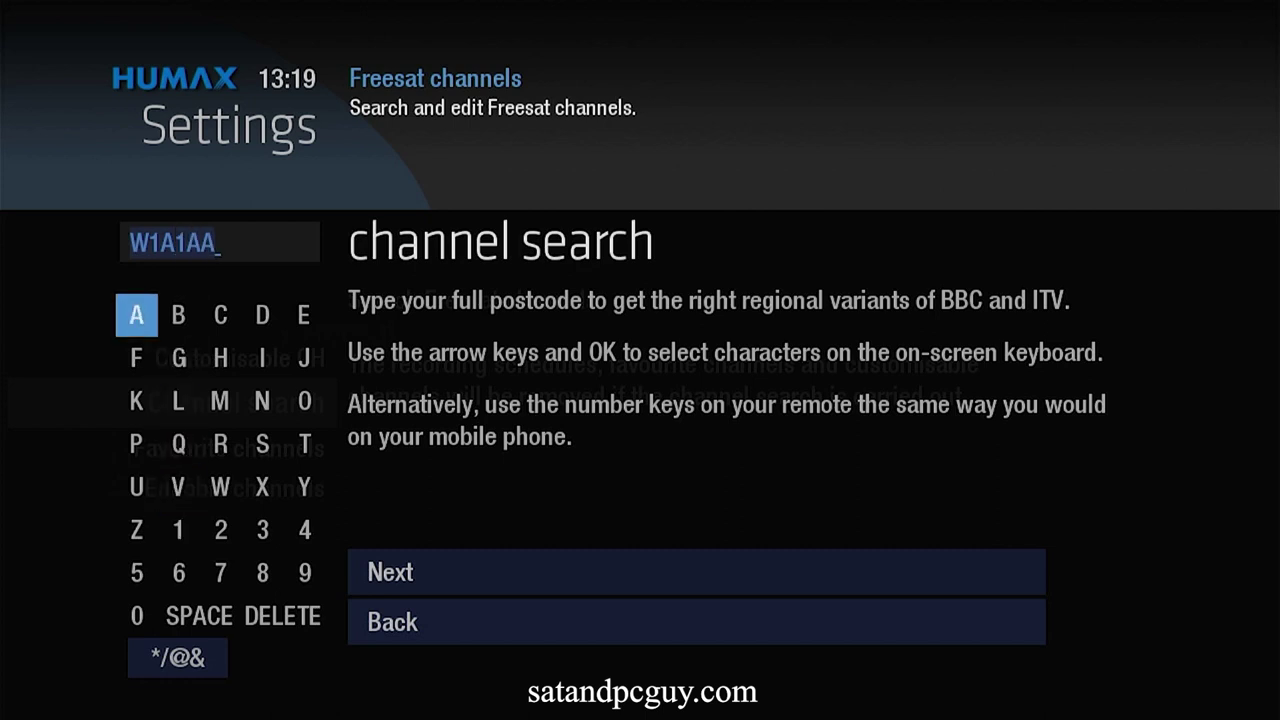
key("Right")
key("Right")
key("Right")
key("Right")
key("Right")
key("Up")
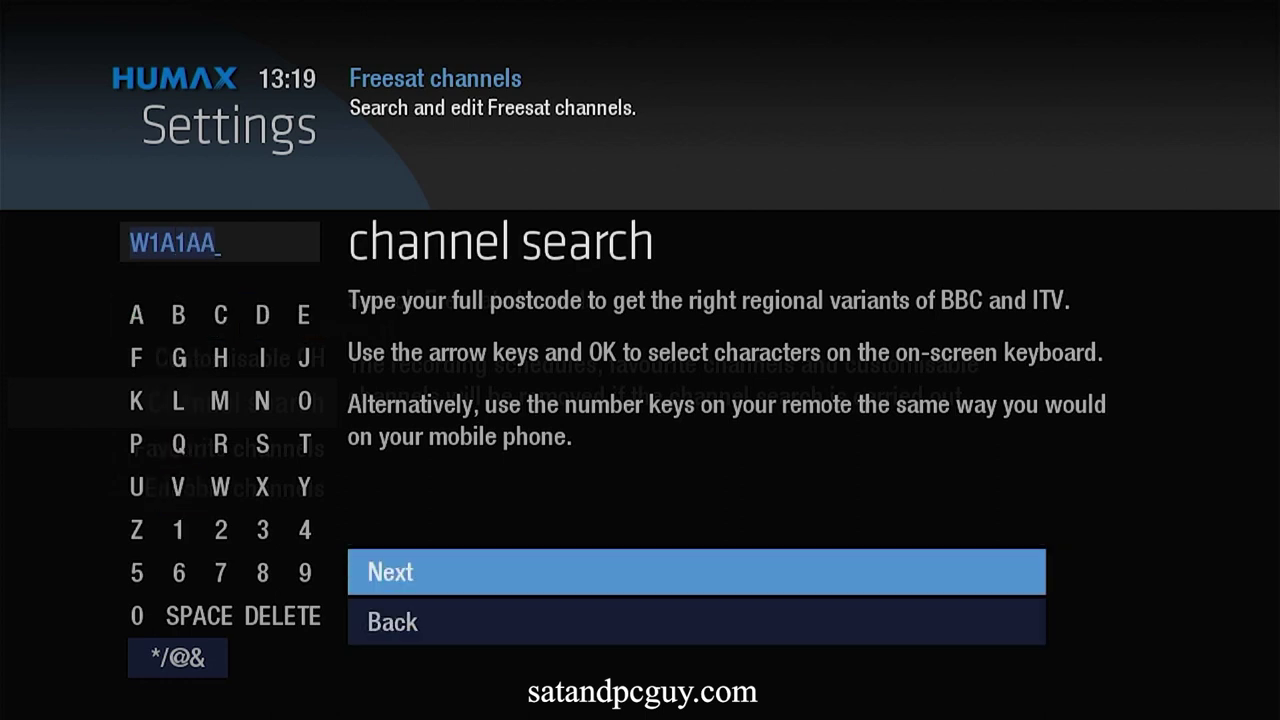
- Run the postcode scan to 100% and save the 180 channels found for region England G2
key("Return")
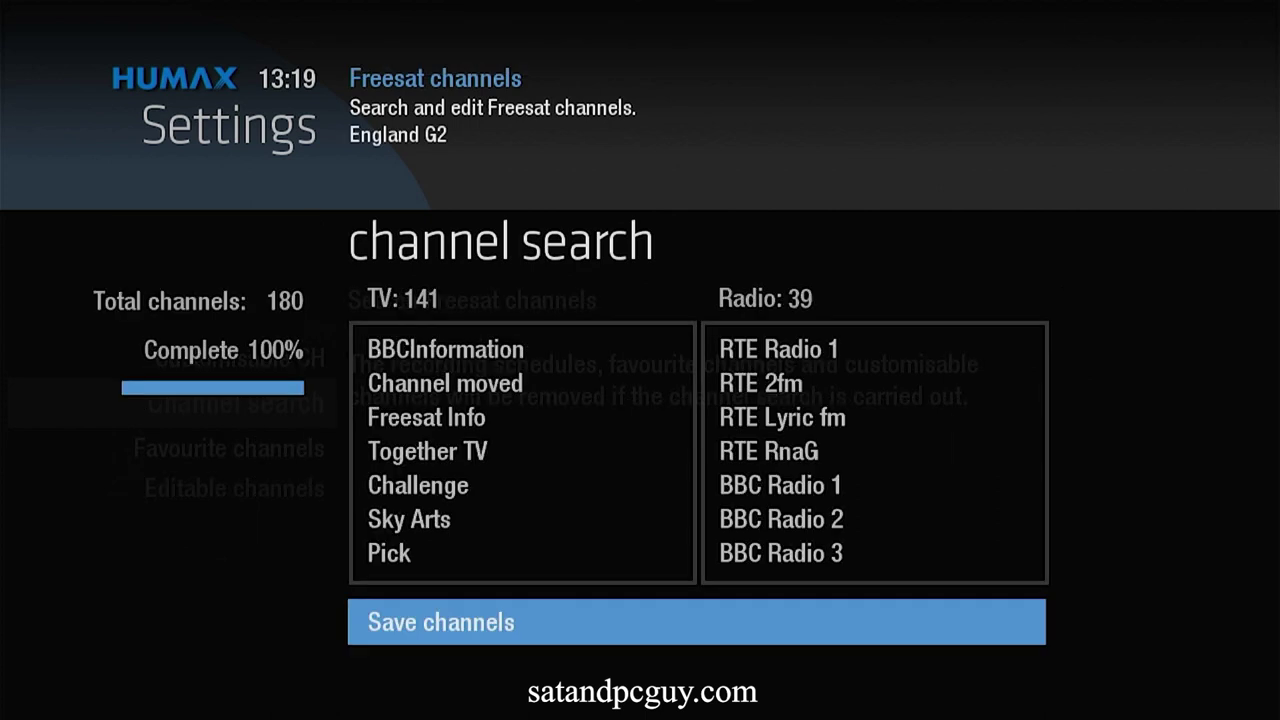
key("Return")
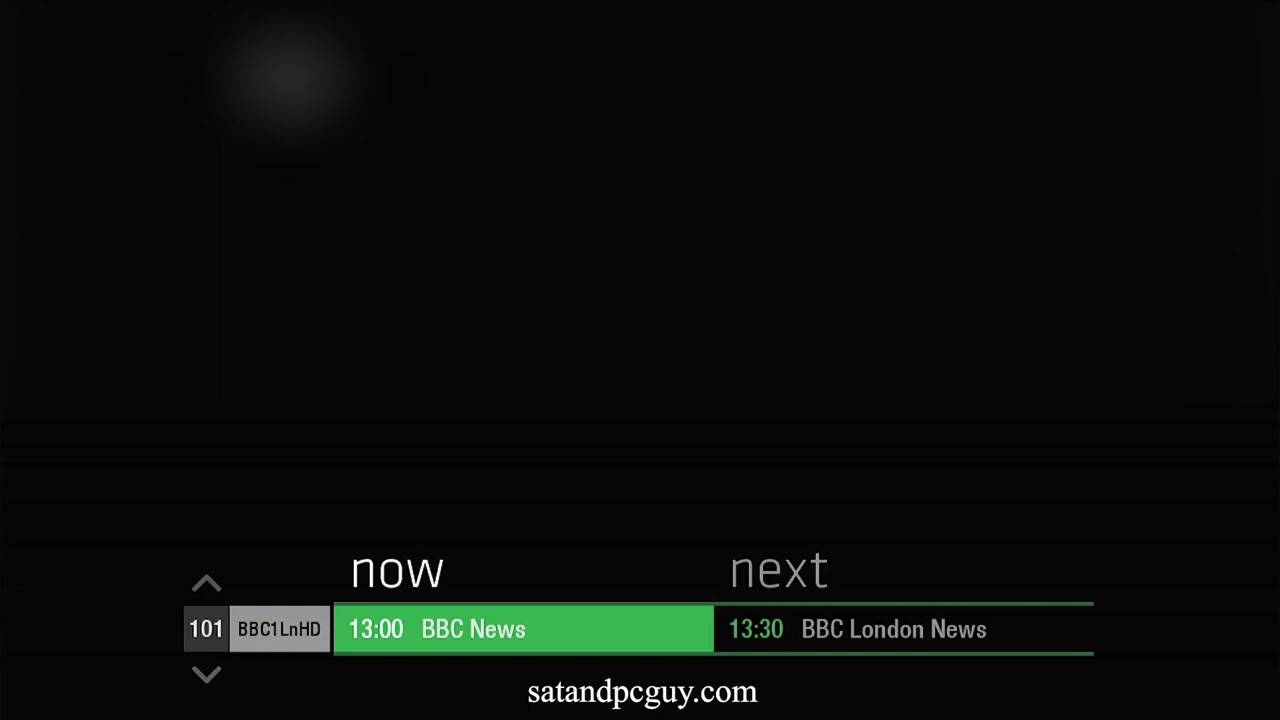
- Step from 101 through 102 BBC Two HD and 103 ITV1 HD to 104 Channel 4 HD
key("Down")
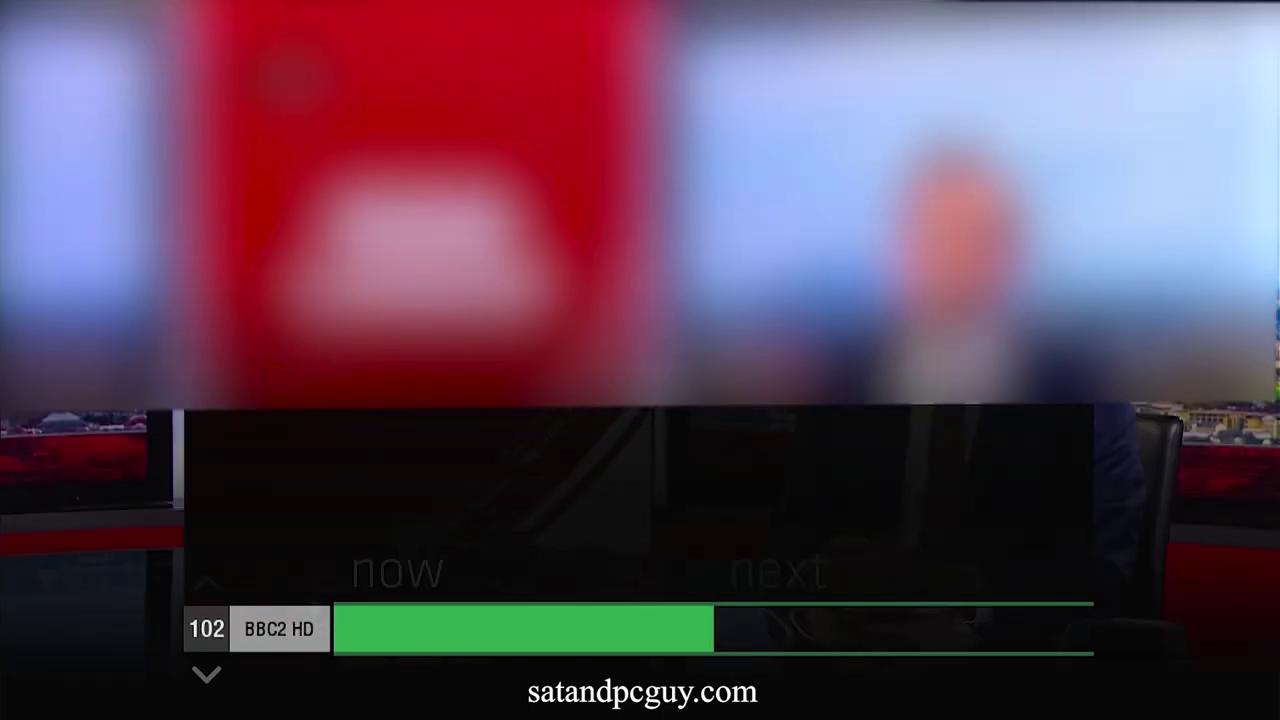
key("Down")
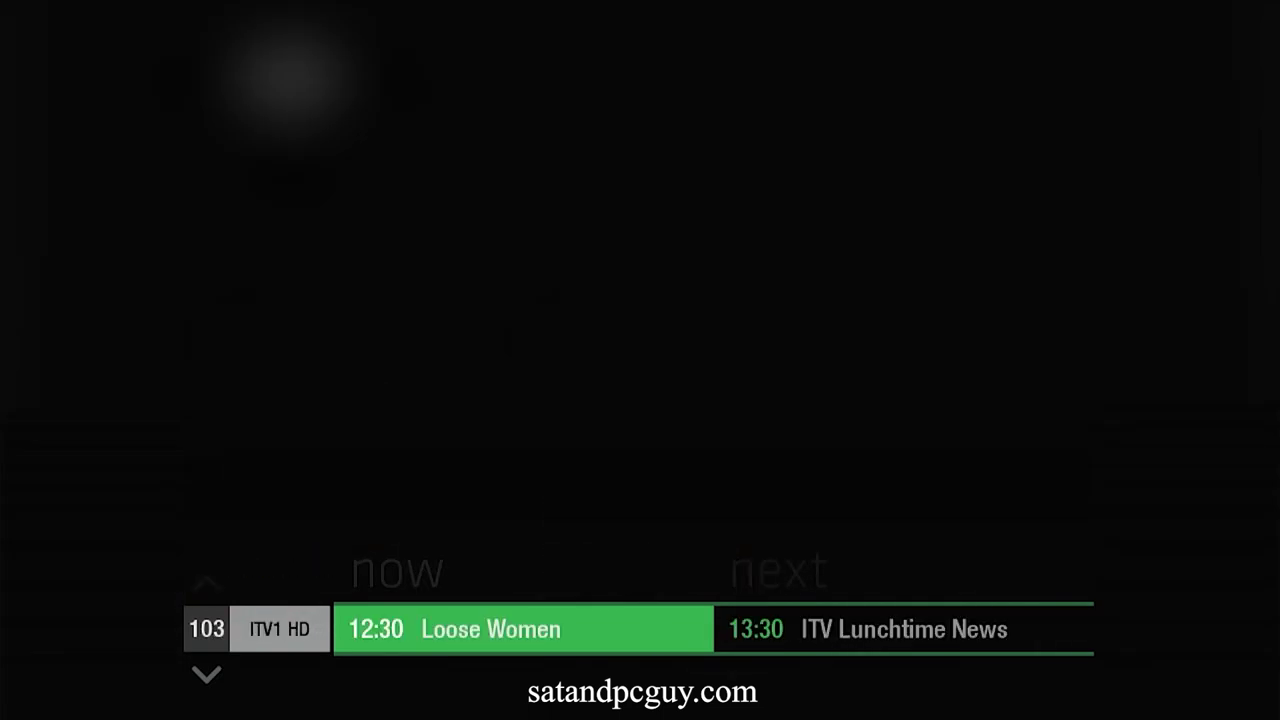
key("Down")
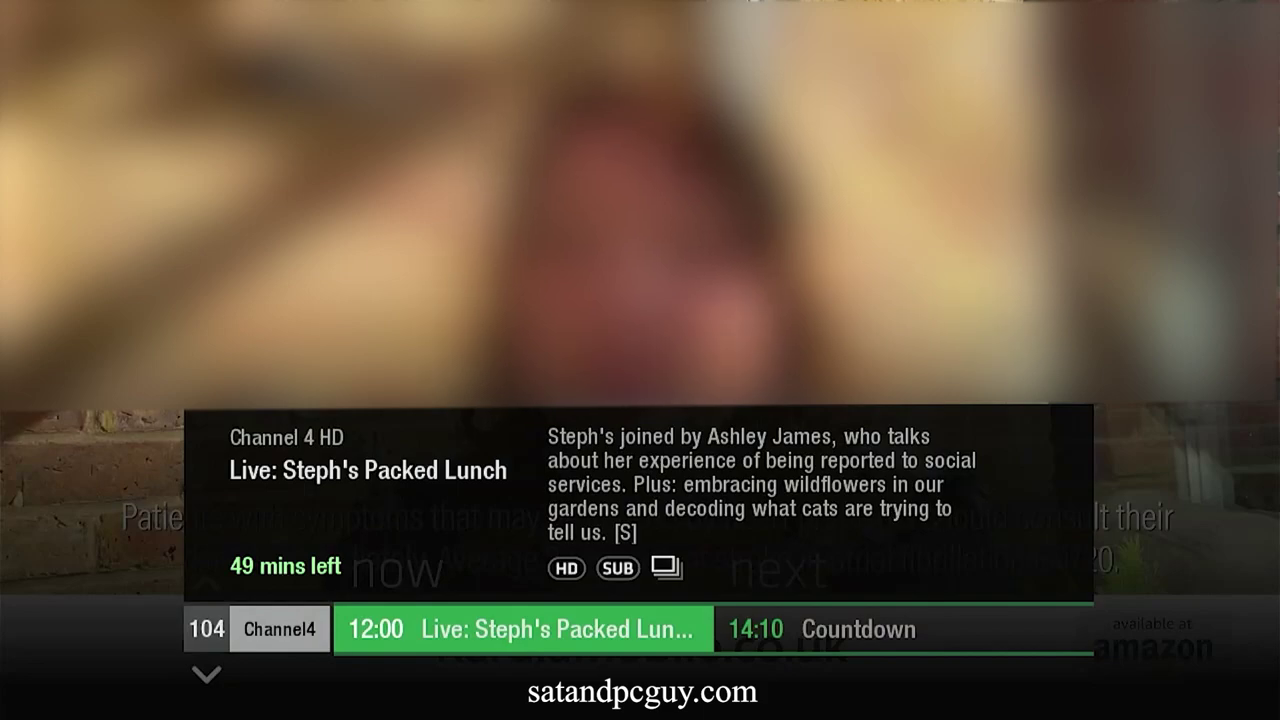
- Change STB mode in System settings to non-Freesat mode and accept the no-channels prompt
key("Home")
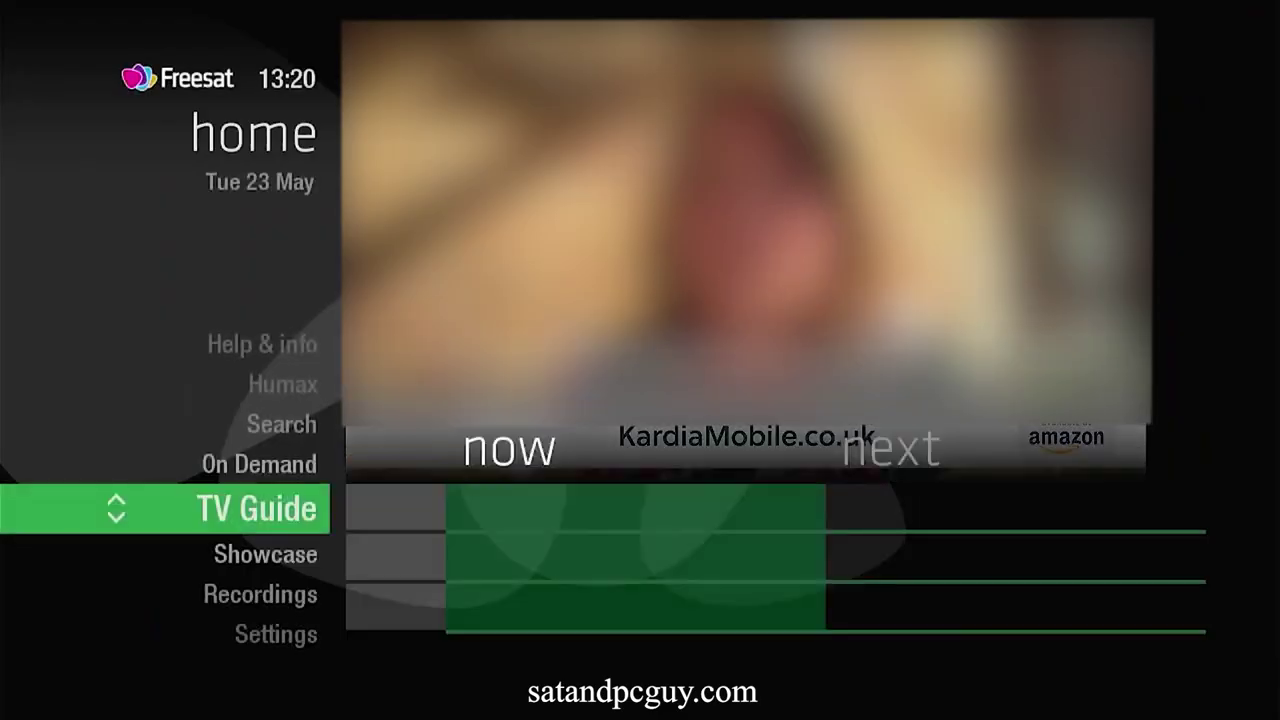
key("Down")
key("Down")
key("Down")
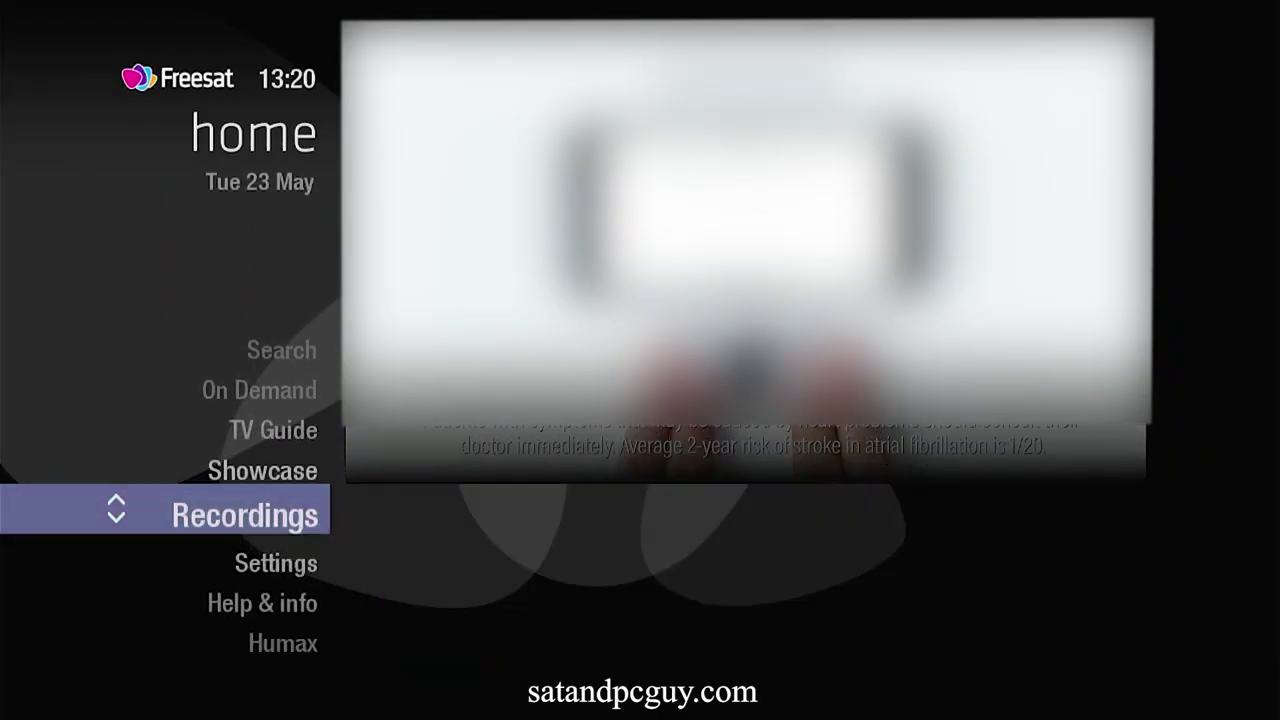
key("Return")
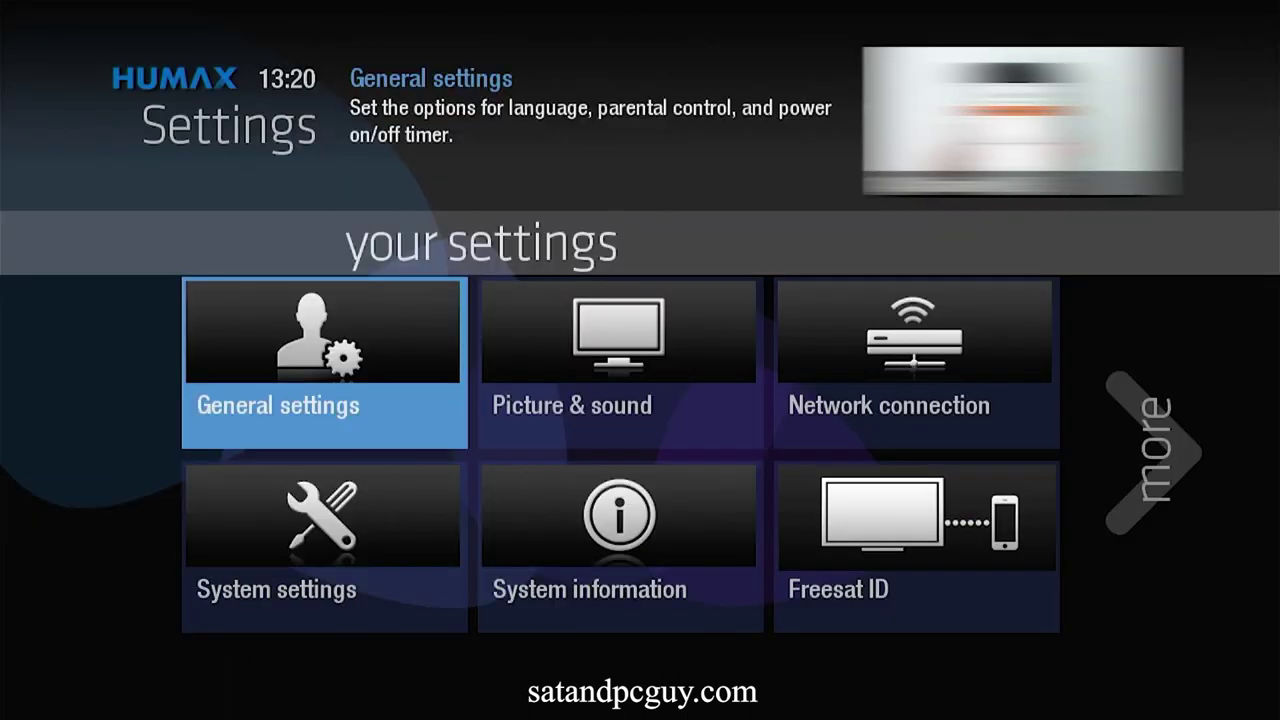
key("Down")
key("Return")
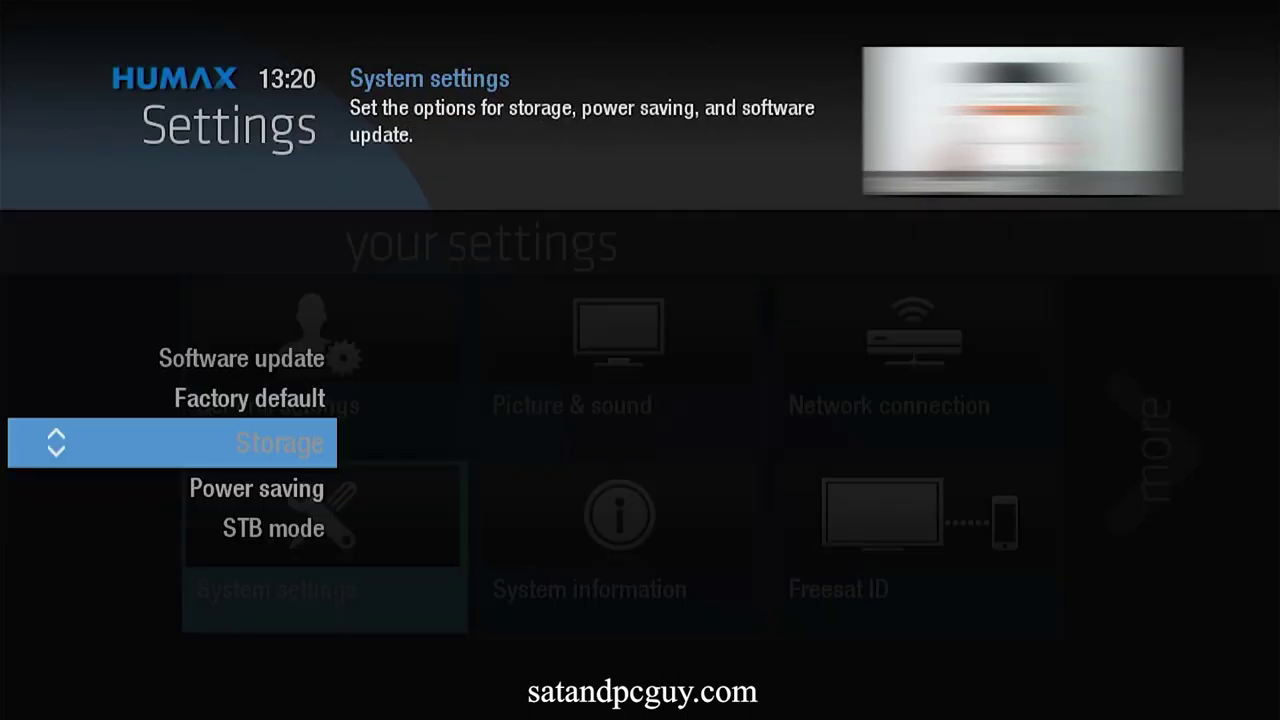
key("Down")
key("Down")
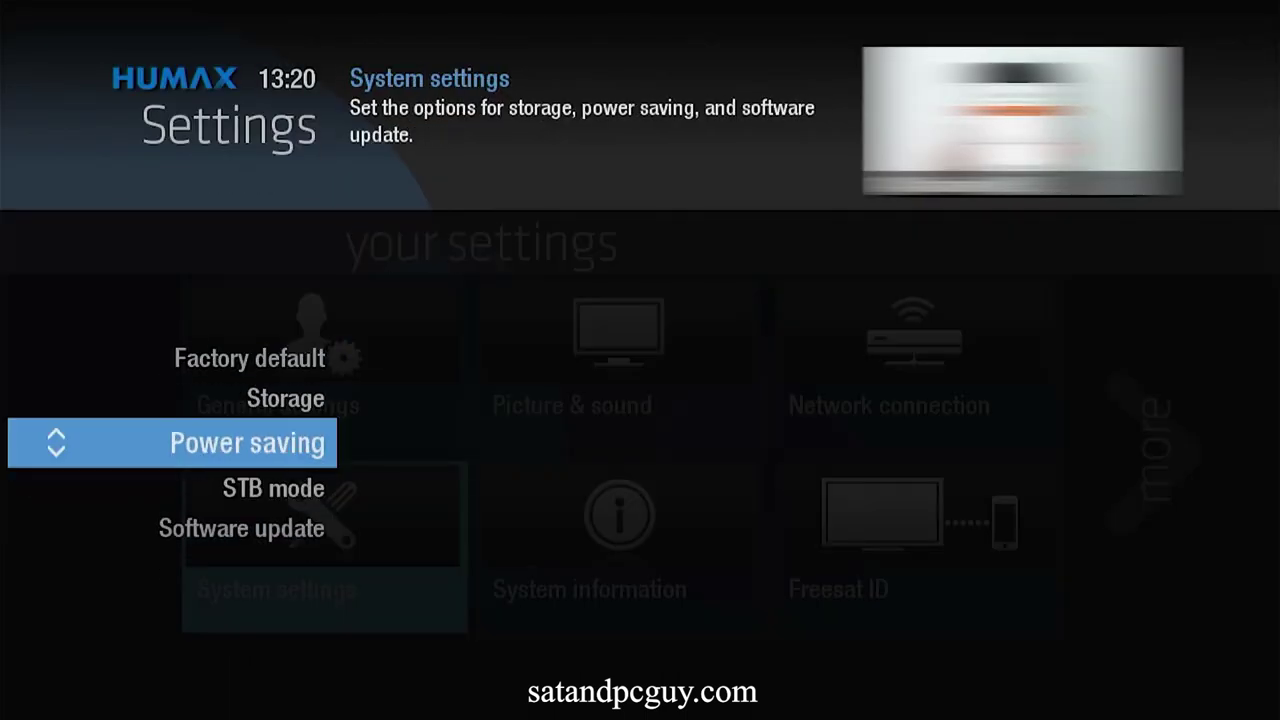
key("Right")
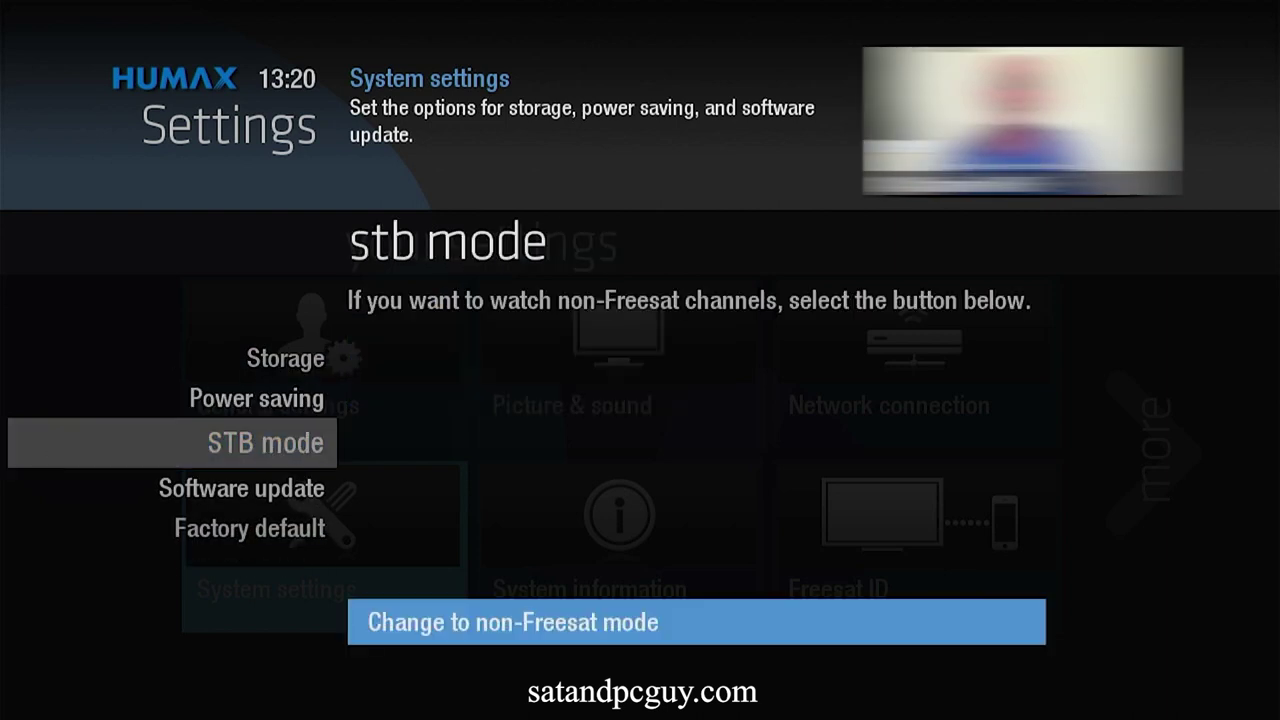
key("Return")
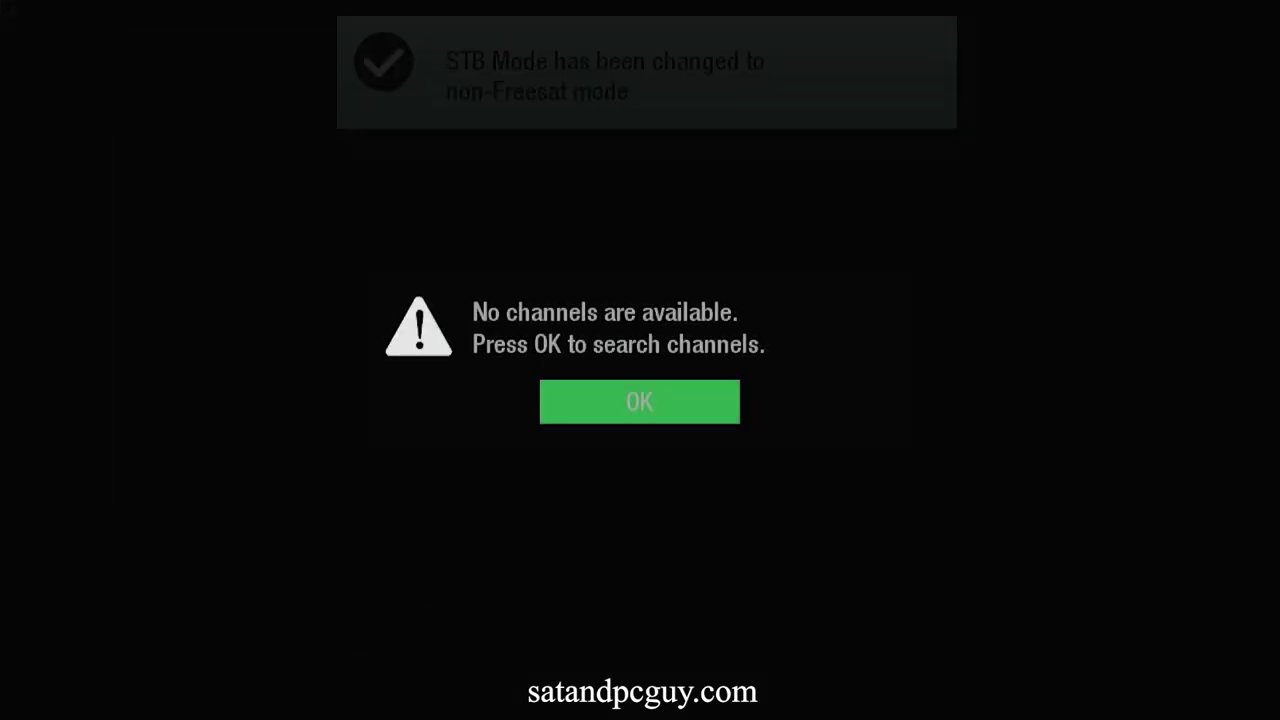
key("Return")
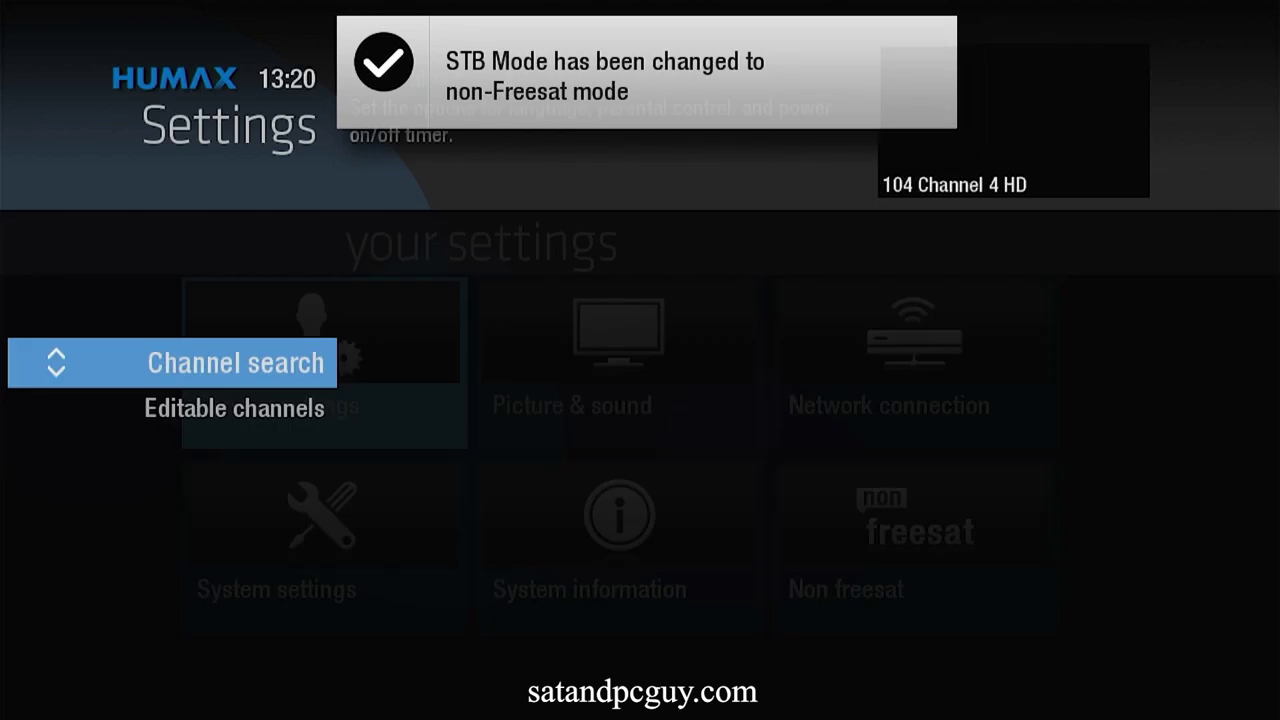
- Set the transponder to User Define with frequency 11126
key("Right")
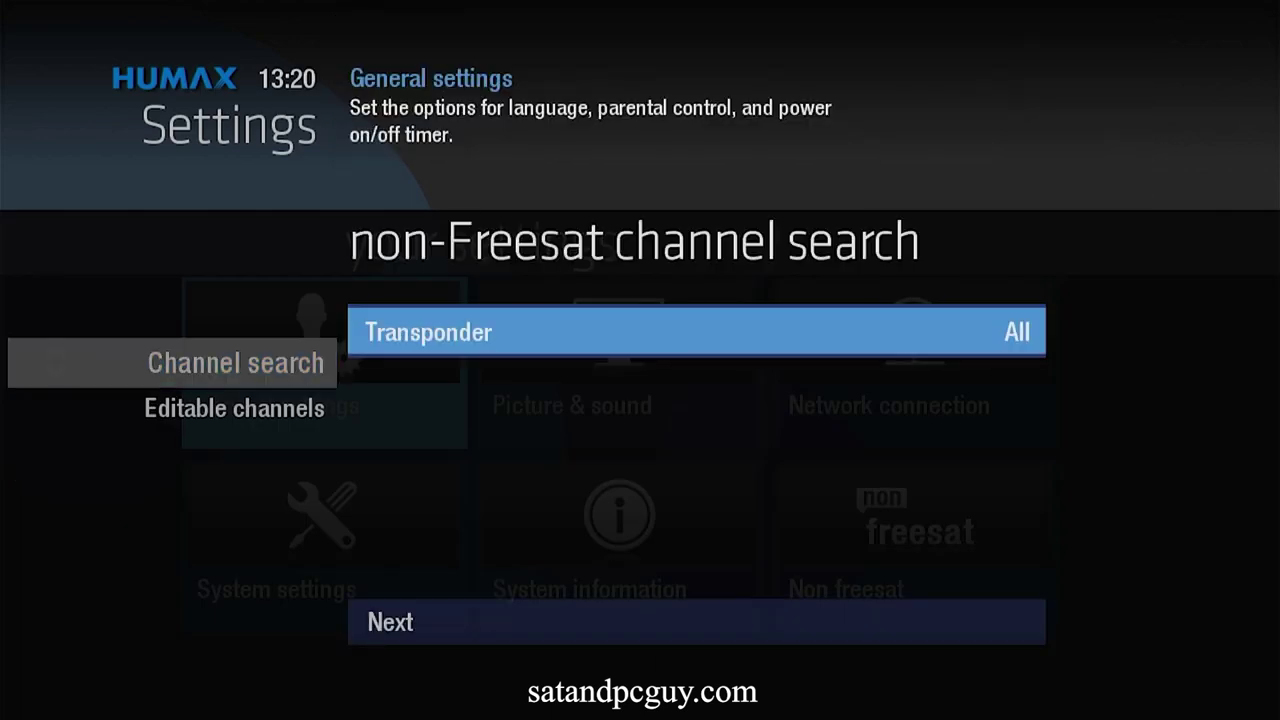
key("Return")
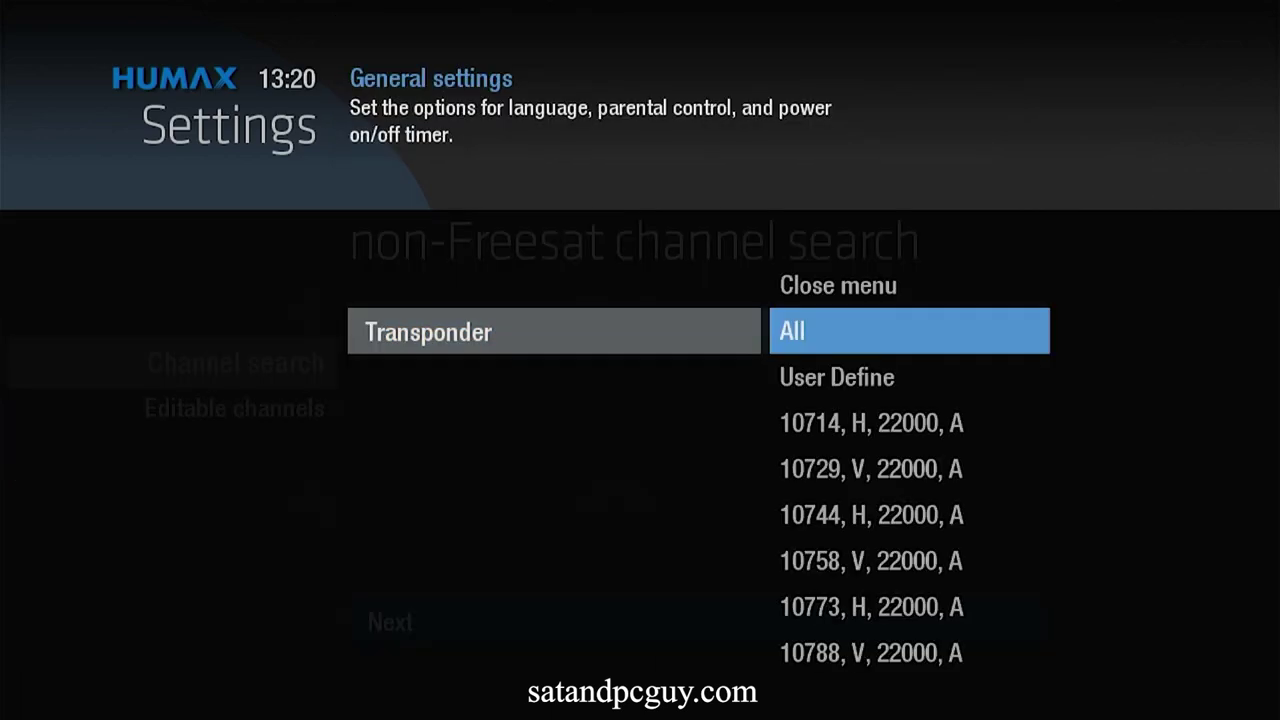
key("Down")
key("Return")
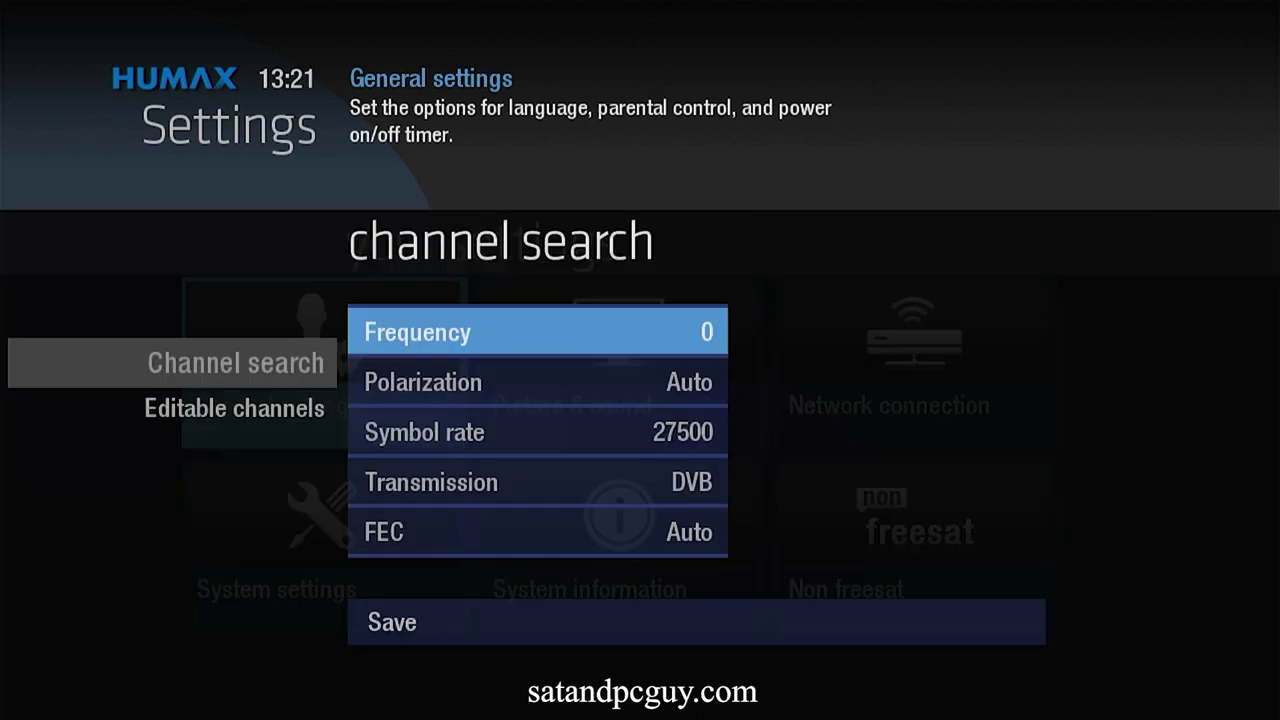
key("Return")
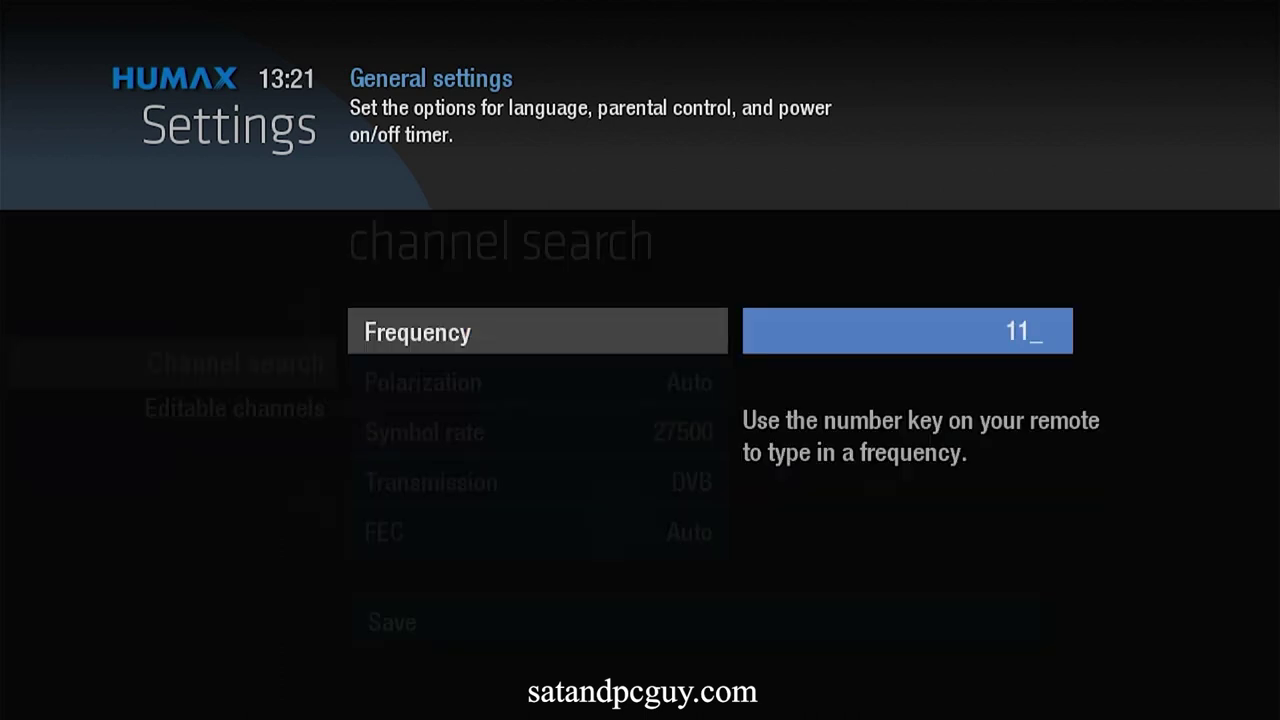
type("11126")
- Set polarization to Vertical and symbol rate to 22000
key("Down")
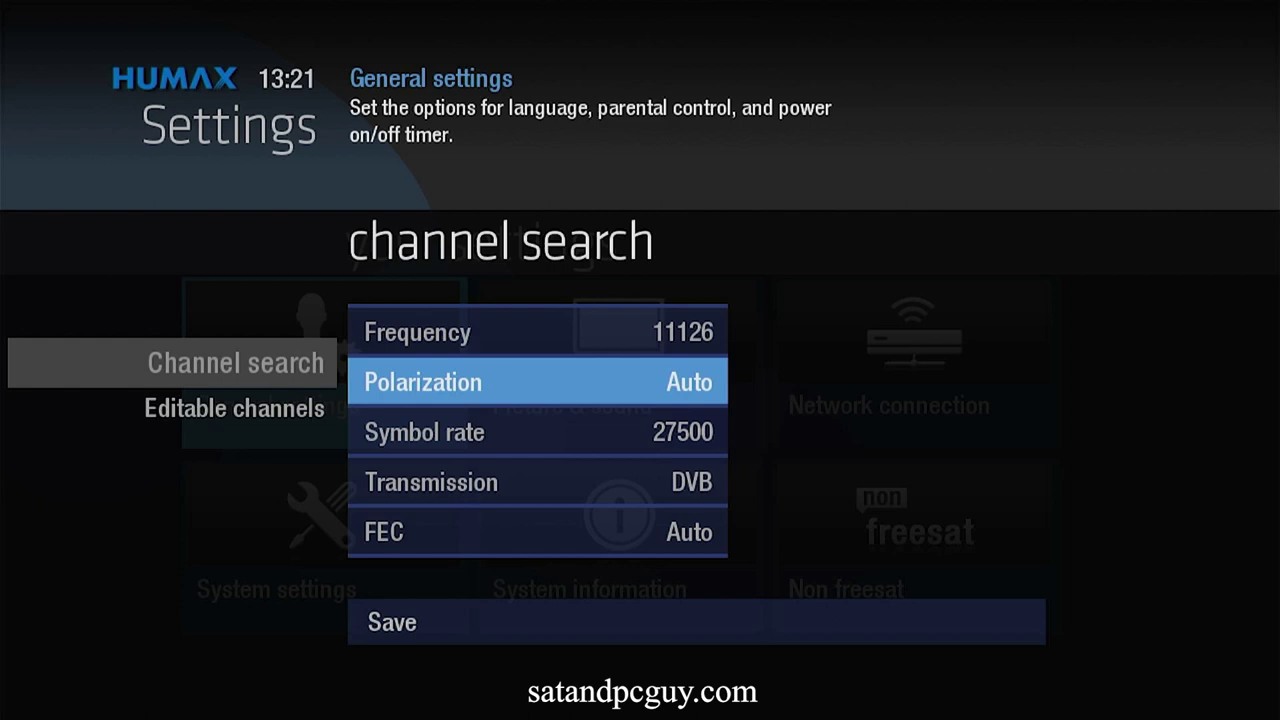
key("Return")
key("Up")
key("Return")
key("Down")
key("Return")
key("Down")
key("Down")
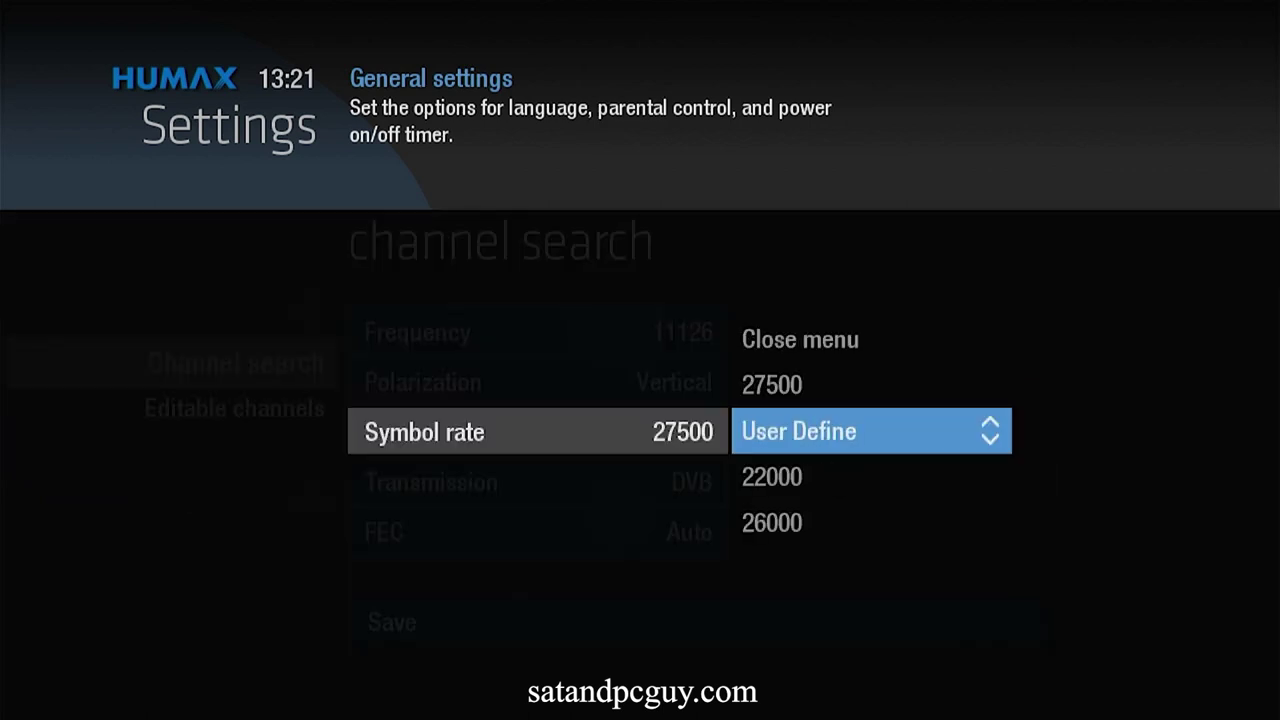
key("Return")
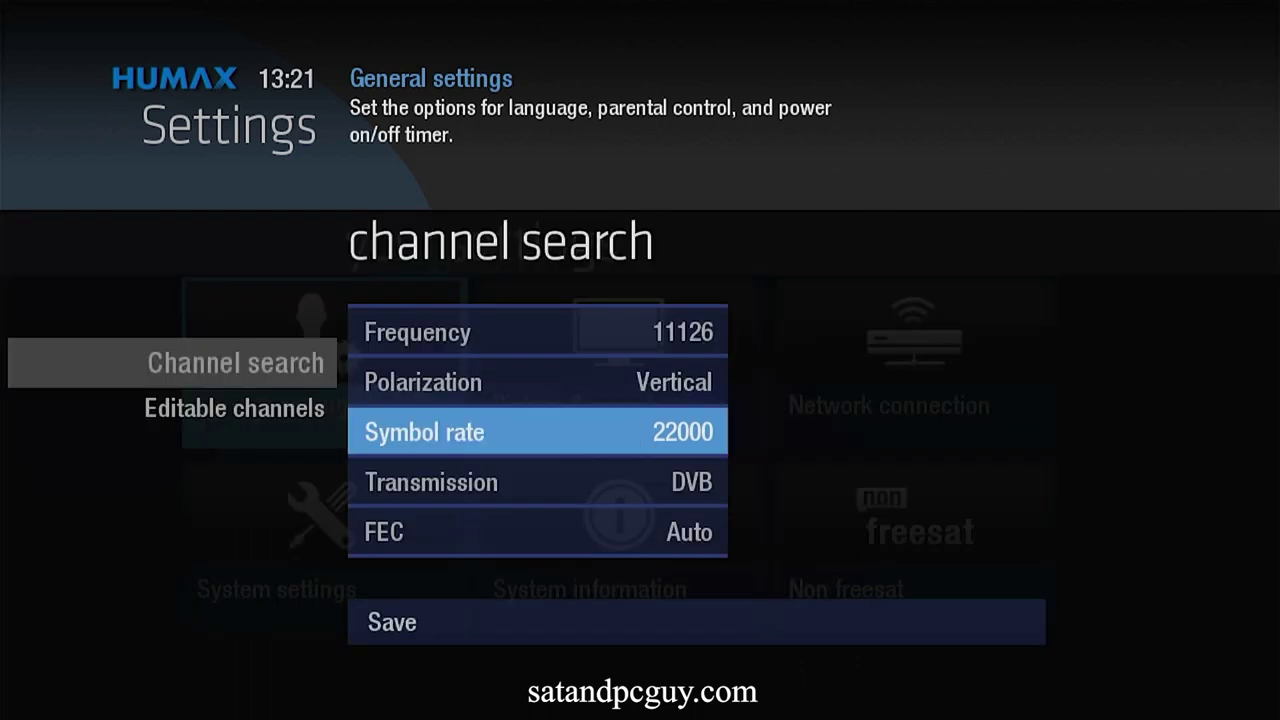
- Save the custom transponder and continue to the channel search options
key("Down")
key("Down")
key("Down")
key("Return")
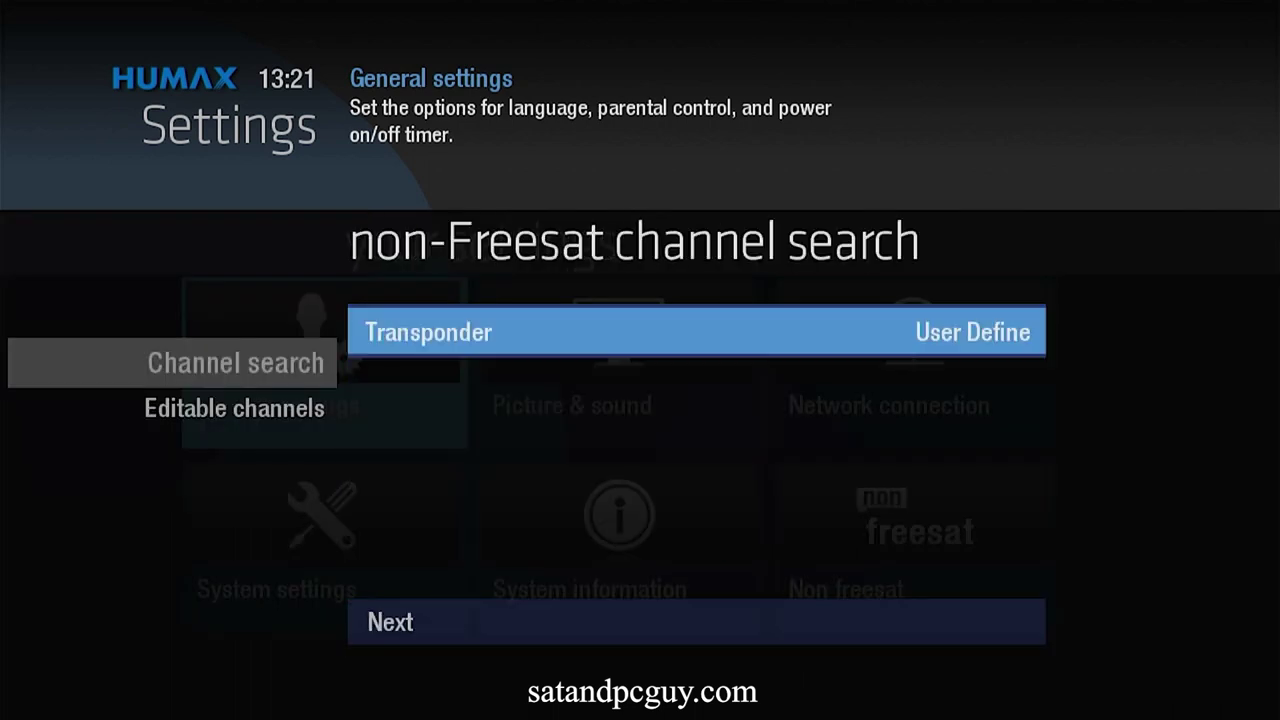
key("Down")
key("Return")
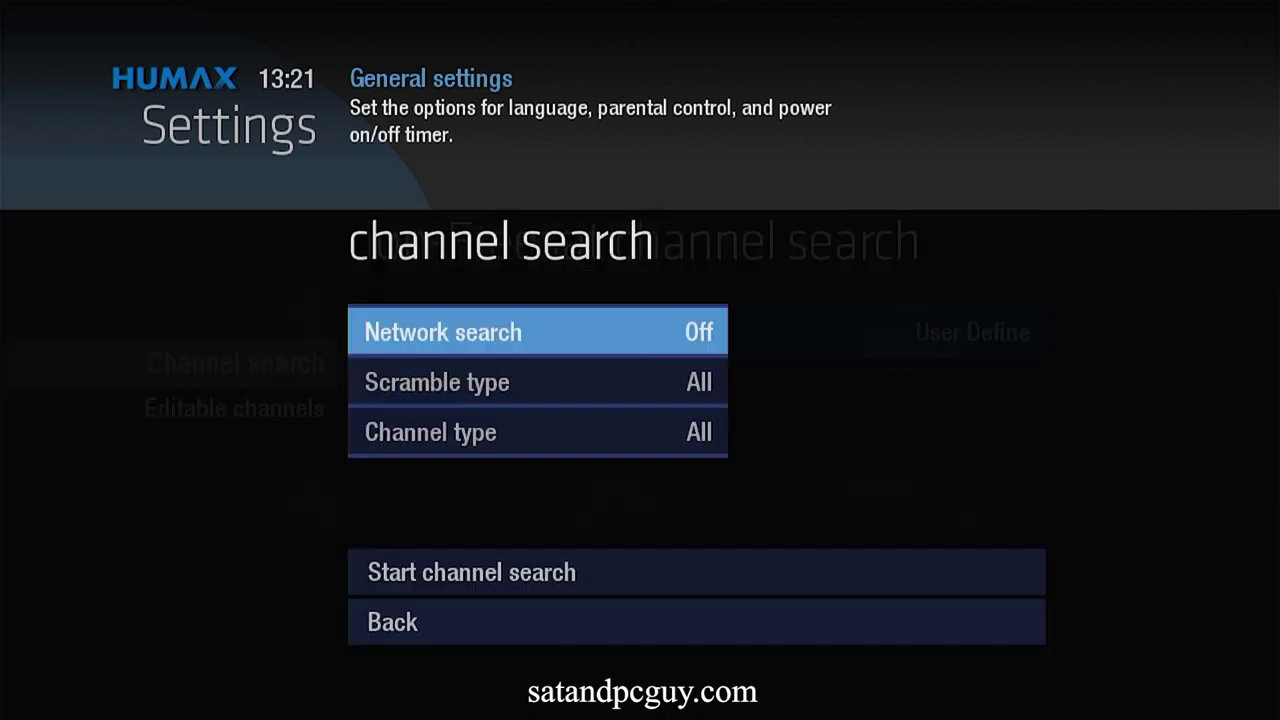
key("Down")
key("Down")
key("Down")
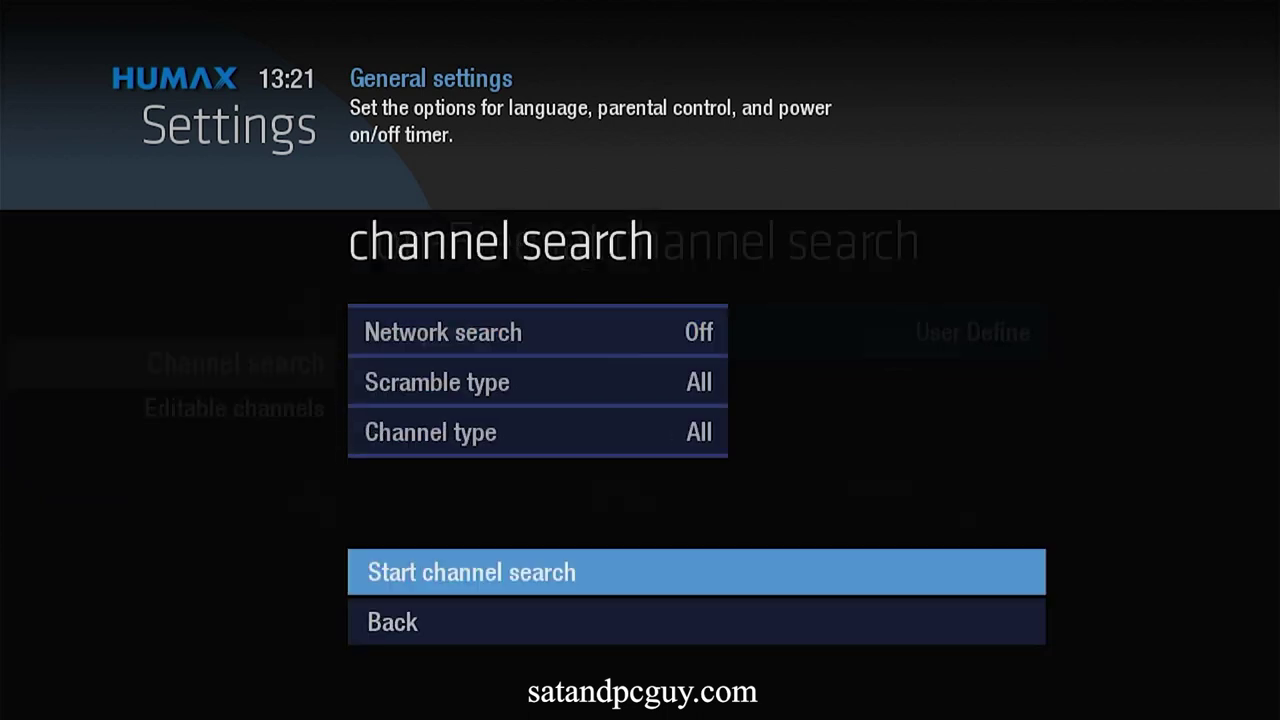
- Run the transponder search, save Channel 4 HD and 4seven, and return the box to Freesat mode
key("Return")
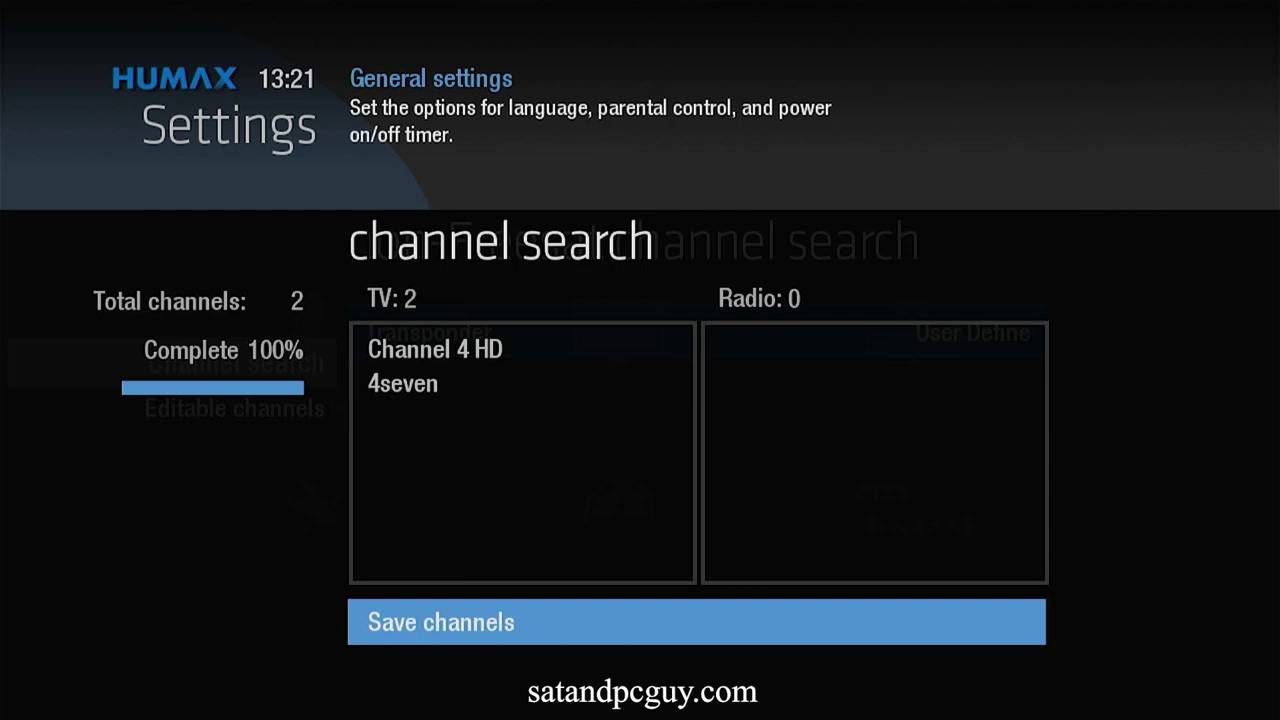
key("Return")
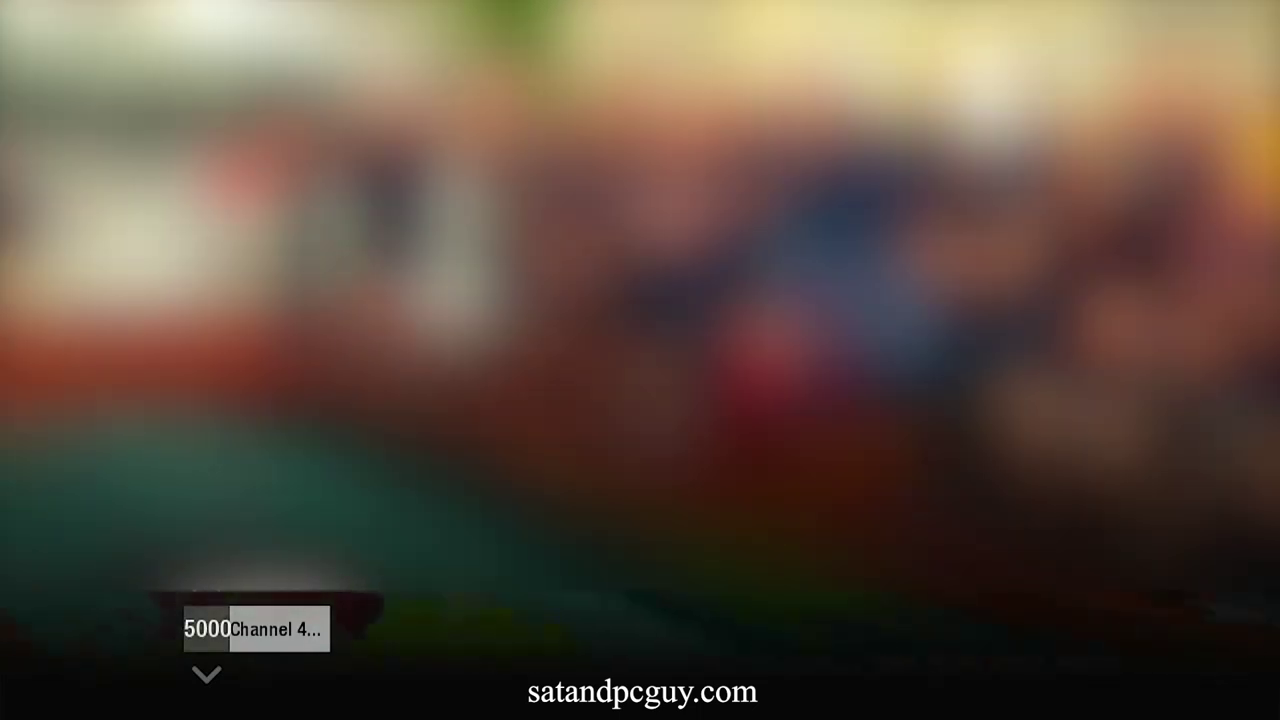
key("Home")
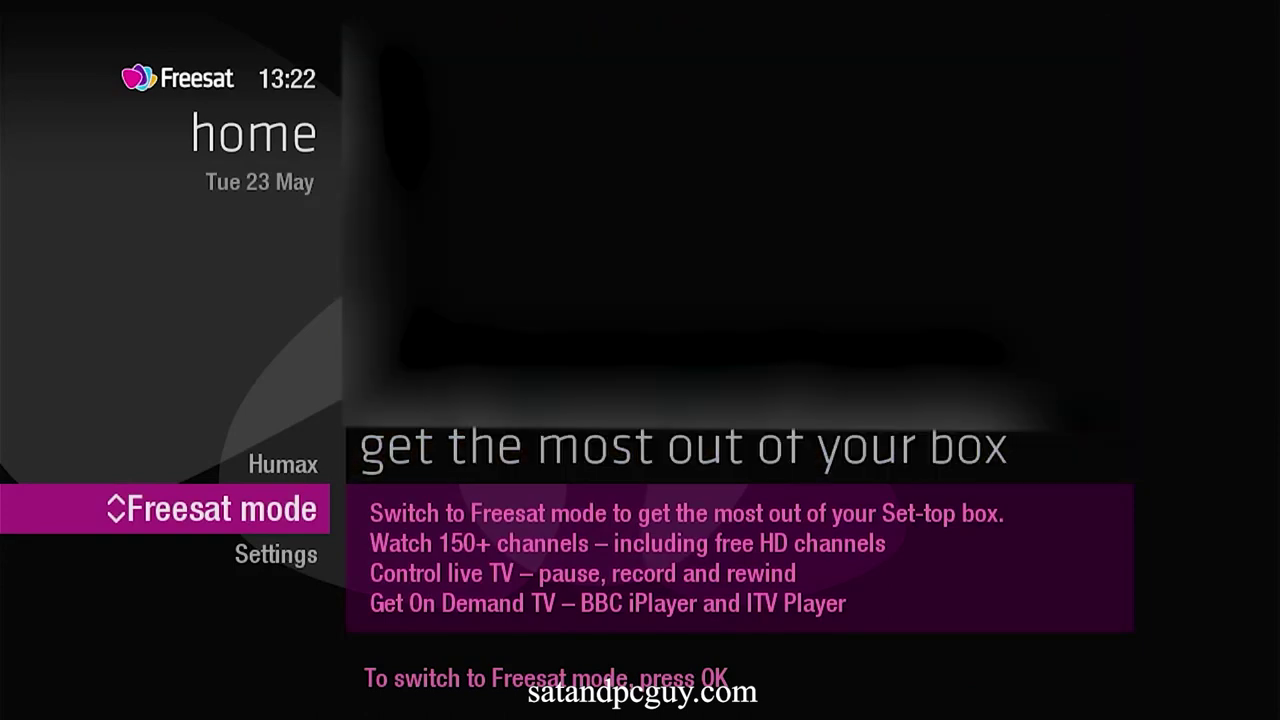
key("Return")
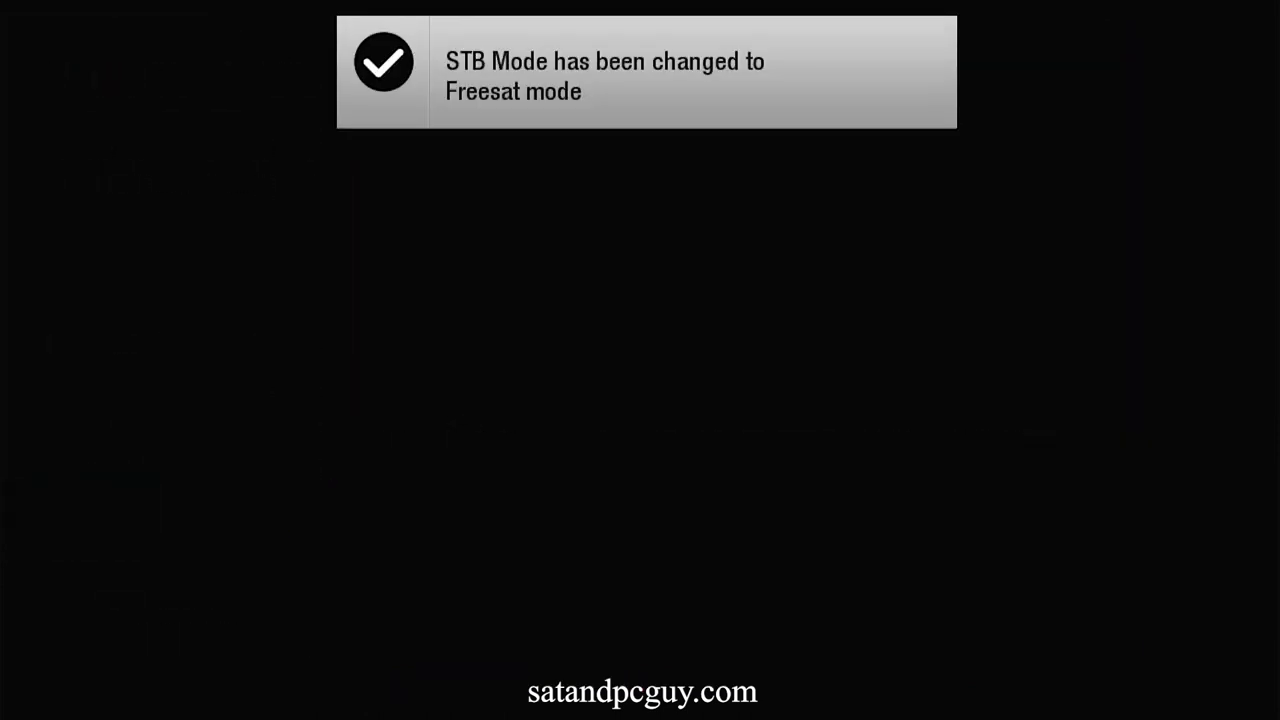